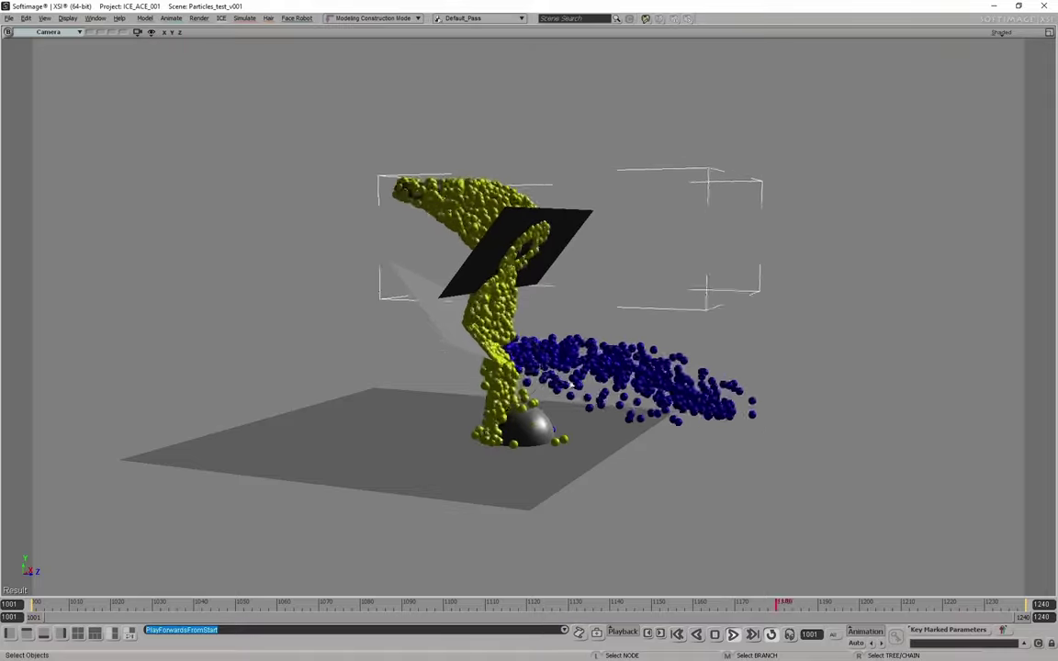
Clear the selection and open the point cloud's ICE Tree (Alt+9), moving its window lower
click(865, 328)
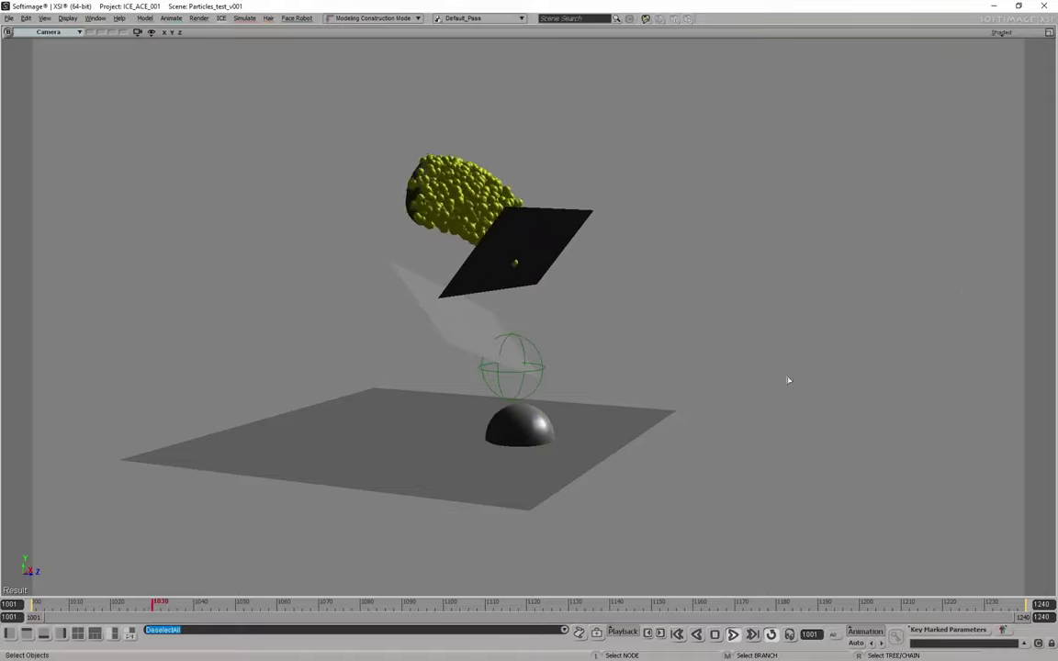
key(alt+9)
mouse_move(349, 308)
mouse_down()
mouse_move(410, 323)
mouse_move(700, 303)
mouse_up()
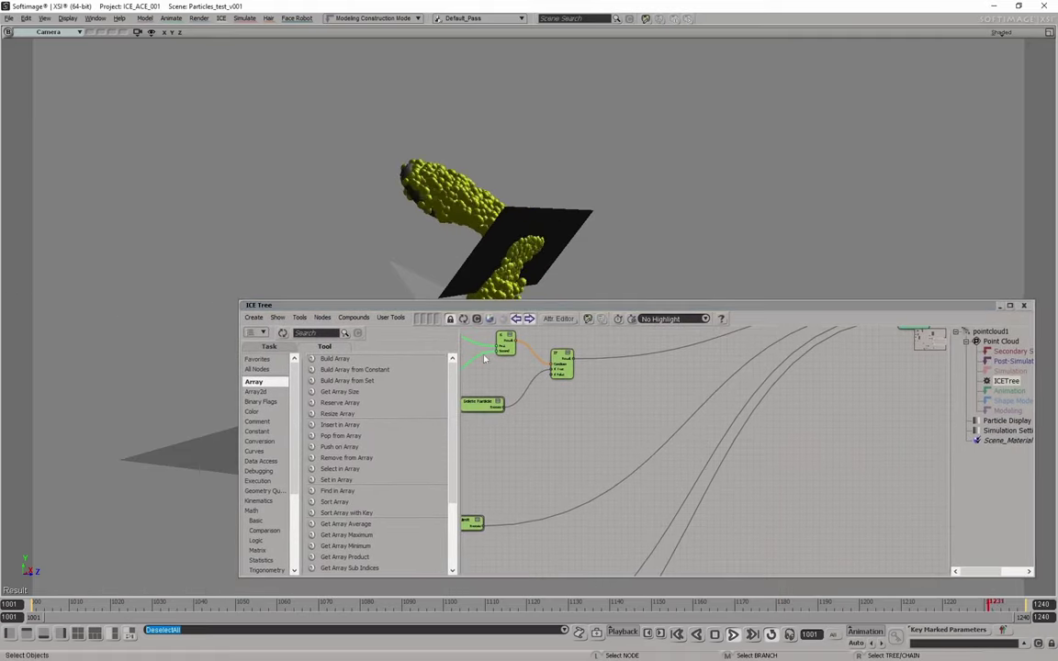
Maximize the ICE Tree window and zoom around the particle node graph
double_click(678, 305)
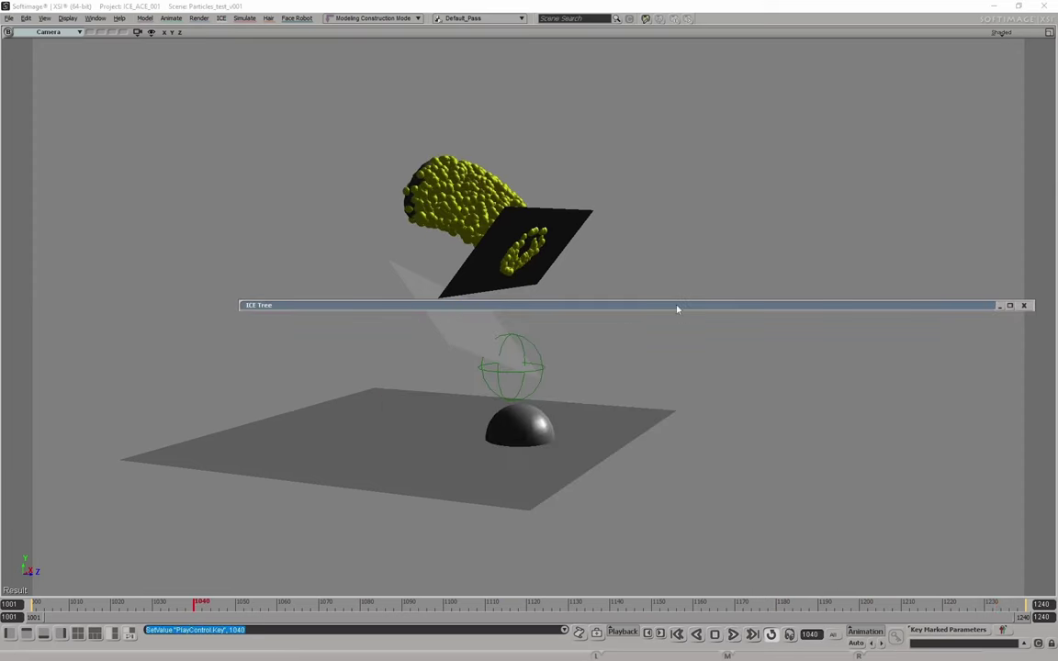
double_click(626, 305)
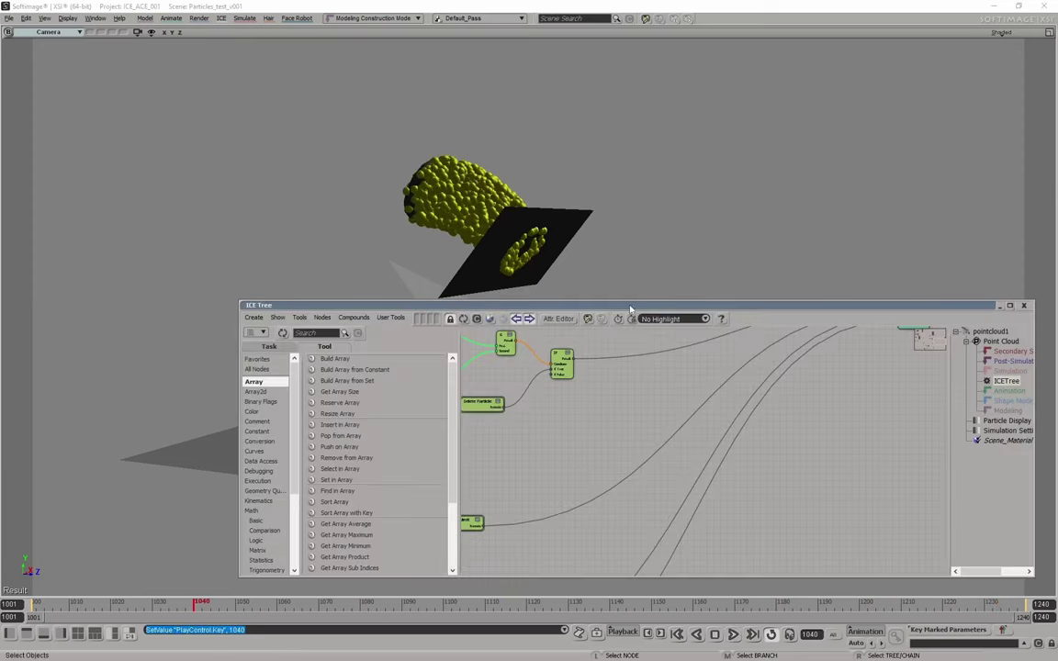
click(1010, 306)
scroll(574, 350, down, 3)
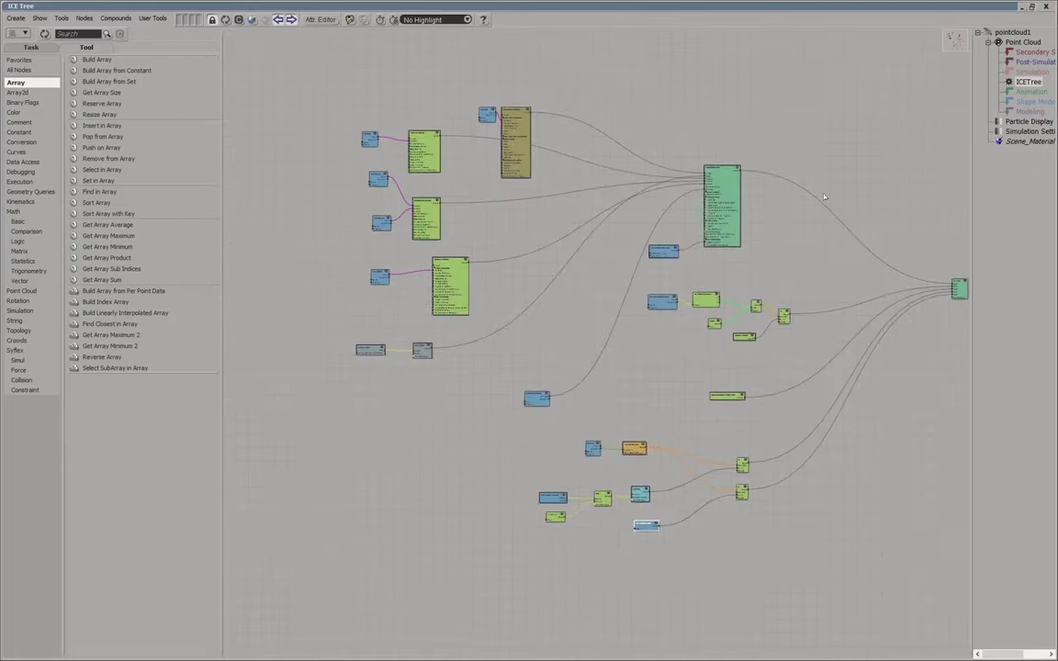
scroll(762, 136, up, 3)
scroll(654, 189, up, 3)
scroll(654, 211, down, 1)
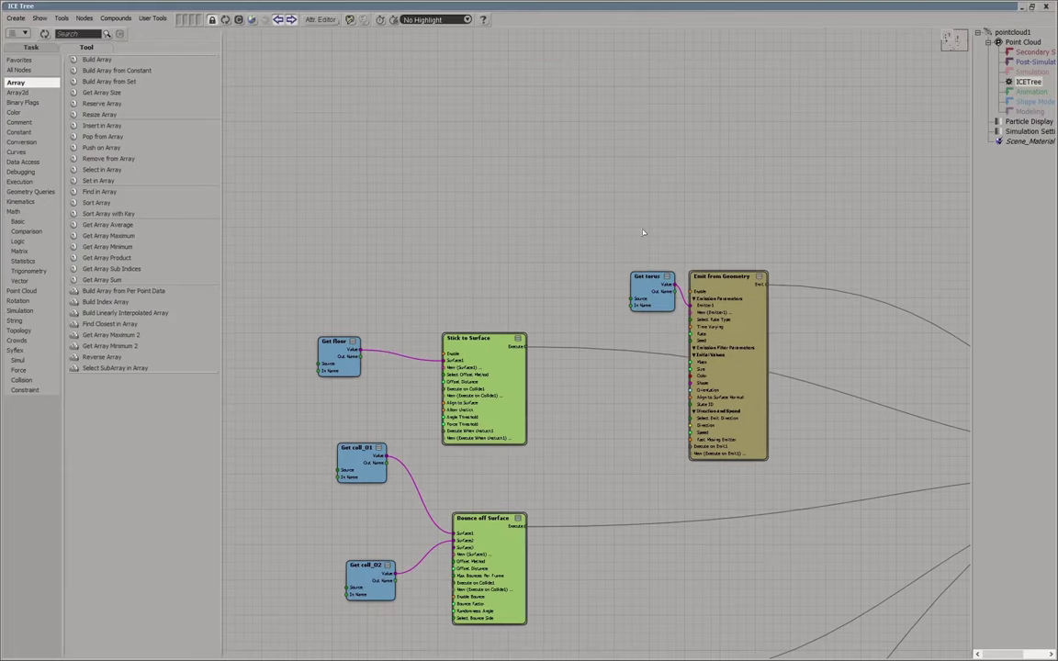
Move the Get torus node nearer Emit from Geometry and restore the graph window
drag(644, 282, 506, 241)
mouse_move(808, 187)
middle_down()
mouse_move(608, 143)
mouse_move(707, 125)
middle_up()
double_click(516, 3)
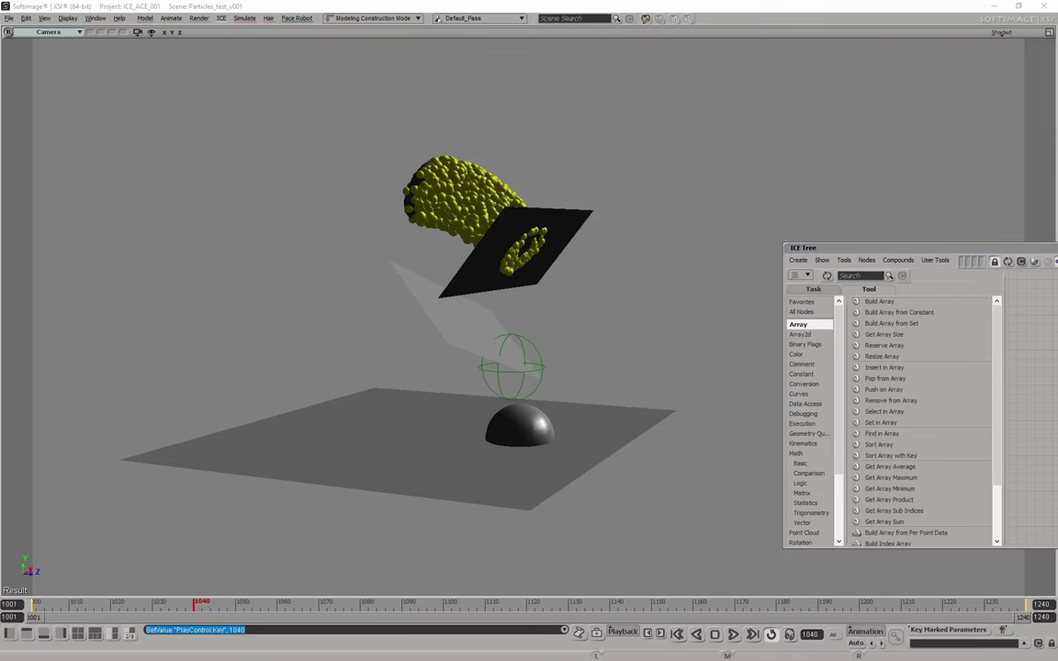
Set the Emit from Geometry particle shape to Point and return to frame 1001
drag(567, 137, 697, 138)
click(734, 397)
click(709, 374)
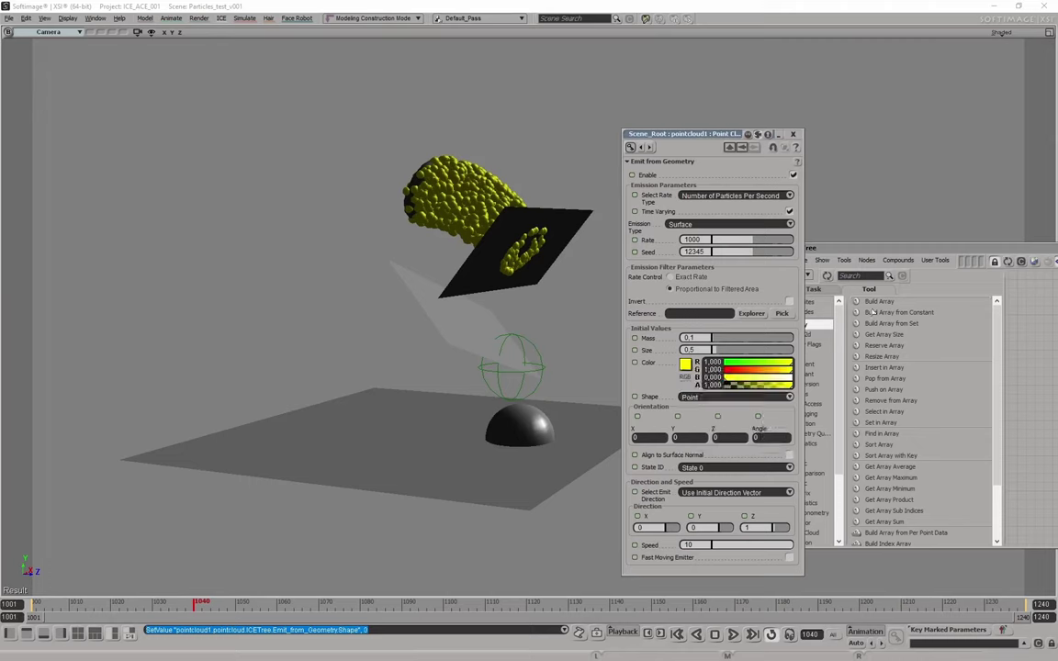
click(793, 134)
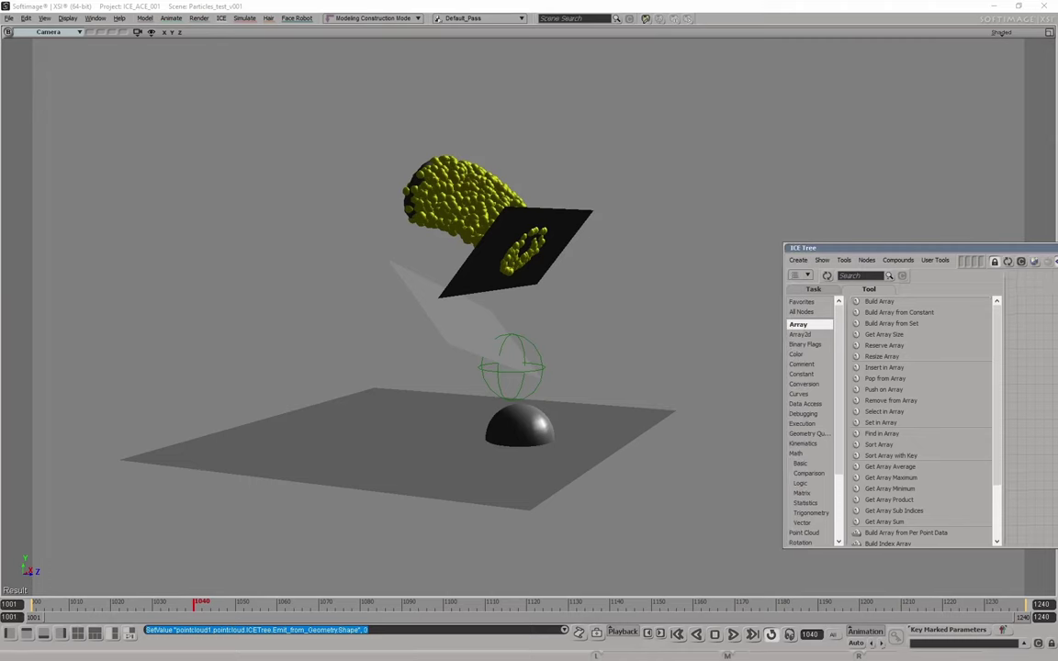
key(shift+comma)
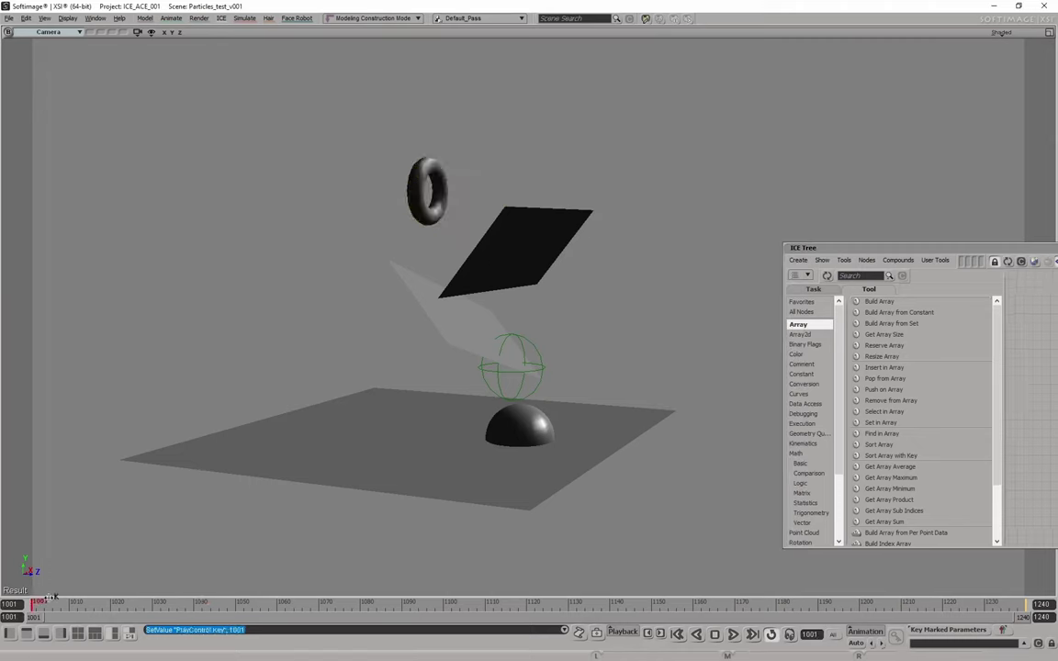
Play the simulation from the start and inspect the Get floor node's settings
click(733, 635)
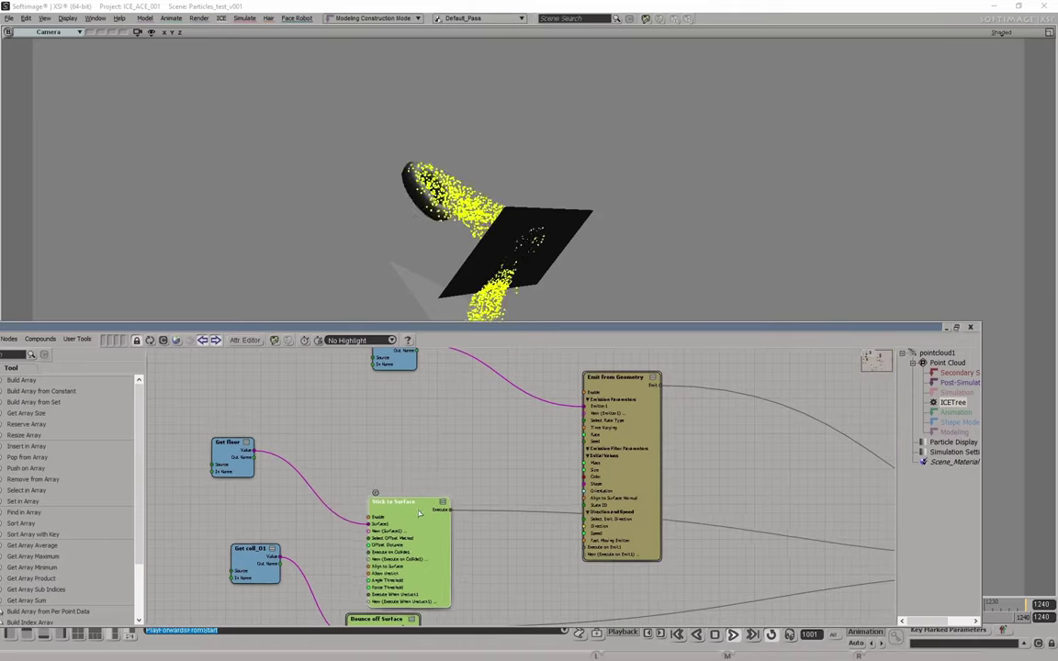
double_click(547, 407)
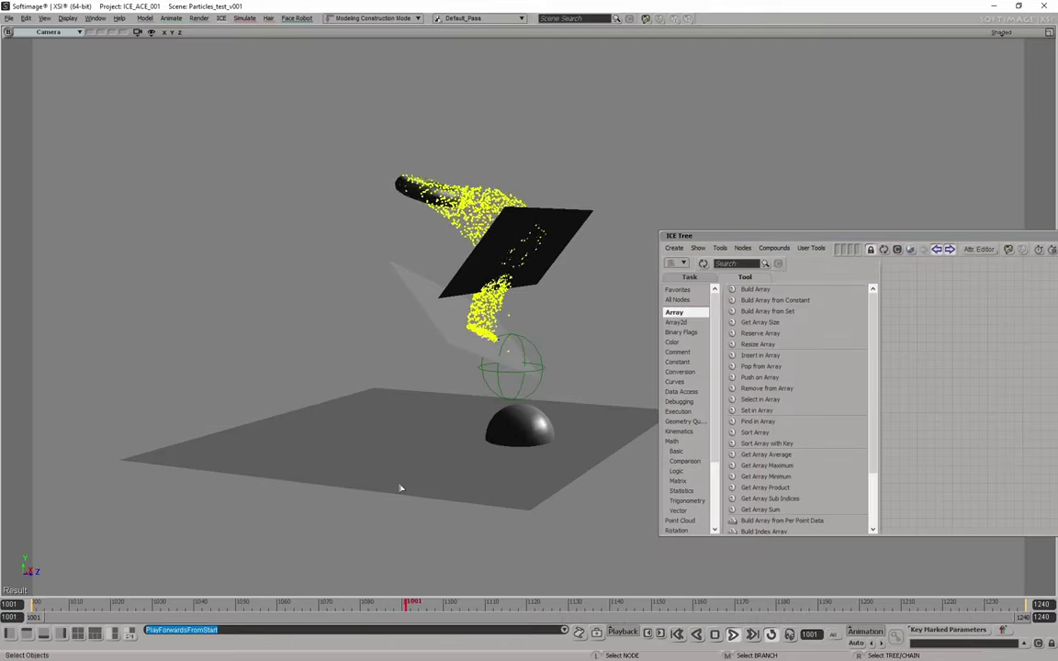
click(405, 487)
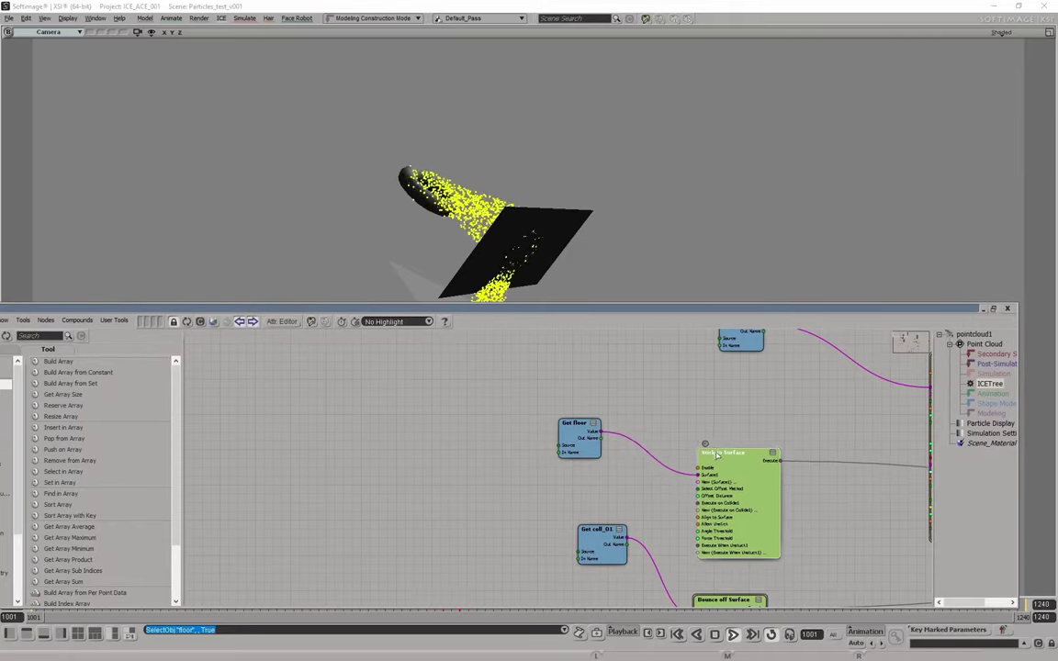
Inspect the Stick to Surface settings, then frame Bounce off Surface with Get coll_02
middle_drag(730, 490, 437, 428)
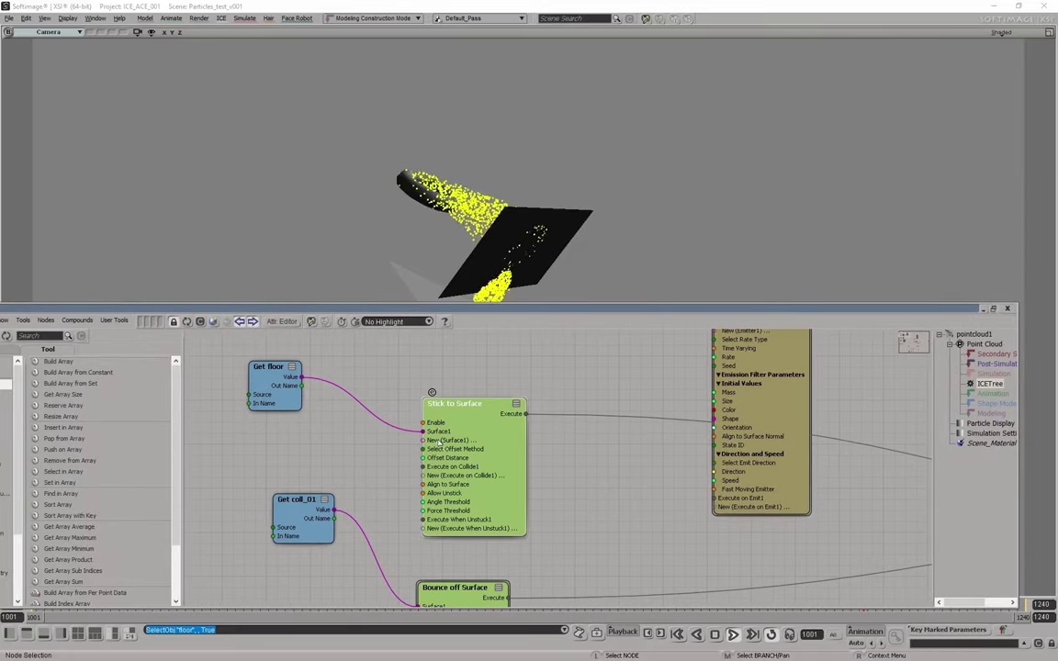
double_click(463, 407)
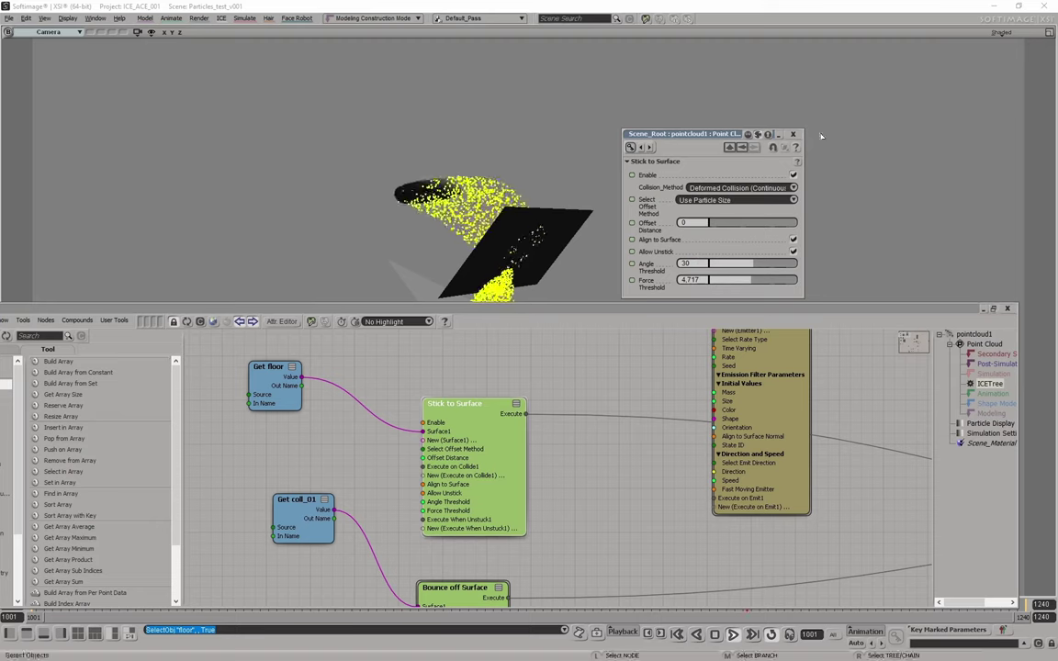
click(793, 134)
middle_drag(597, 535, 732, 389)
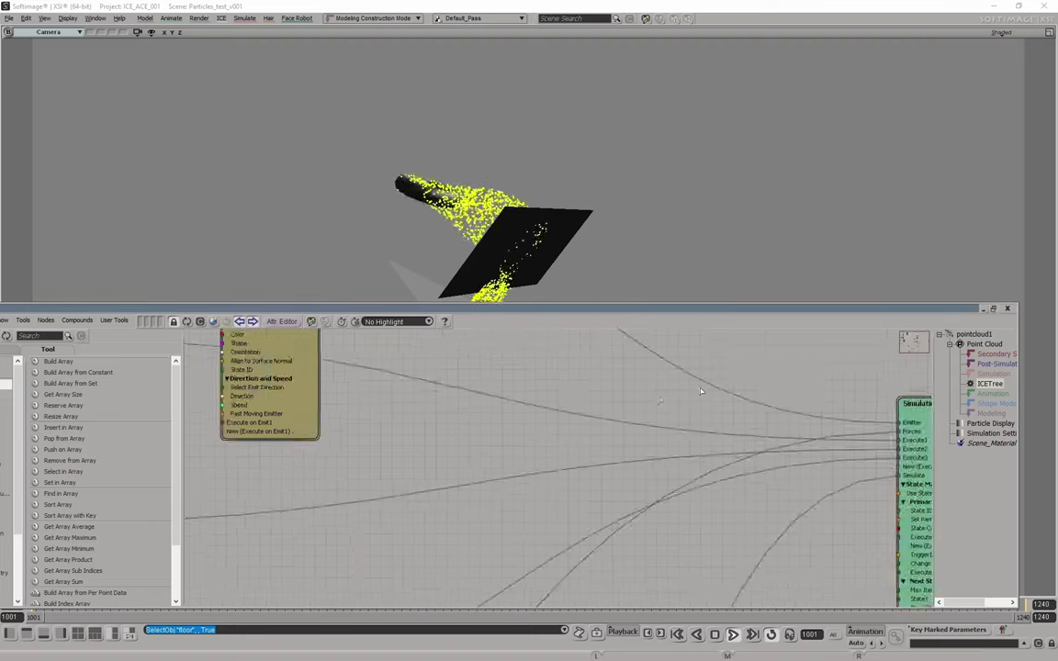
mouse_move(483, 430)
middle_down()
mouse_move(580, 506)
mouse_move(723, 467)
middle_up()
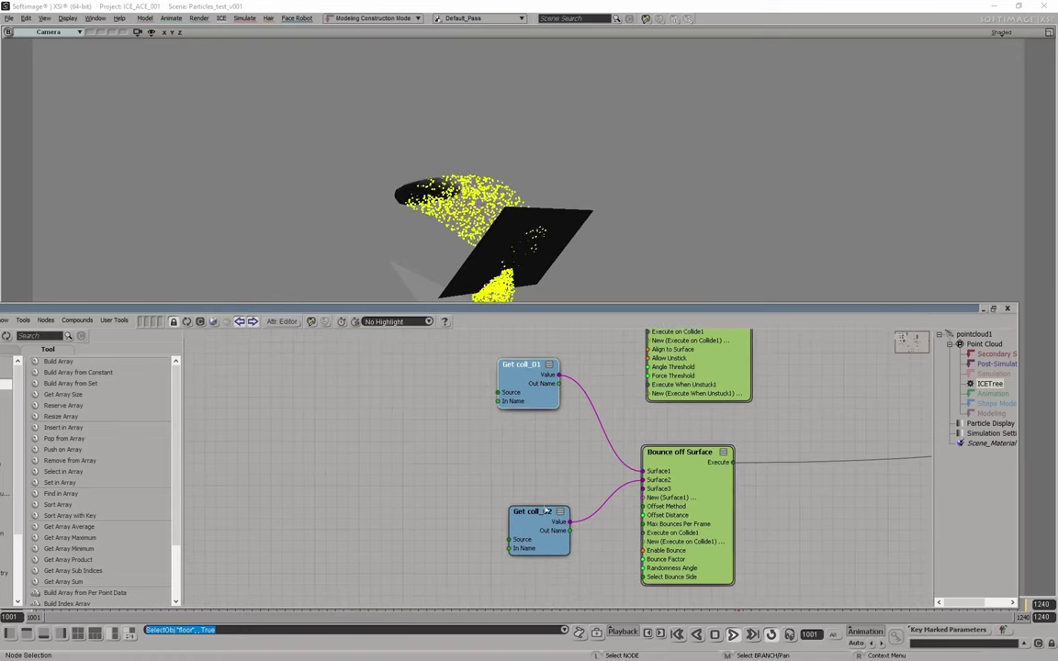
Select colliders coll_01 and coll_02, enlarge the viewport, and float the ICE Tree over it
middle_drag(377, 370, 447, 377)
click(533, 232)
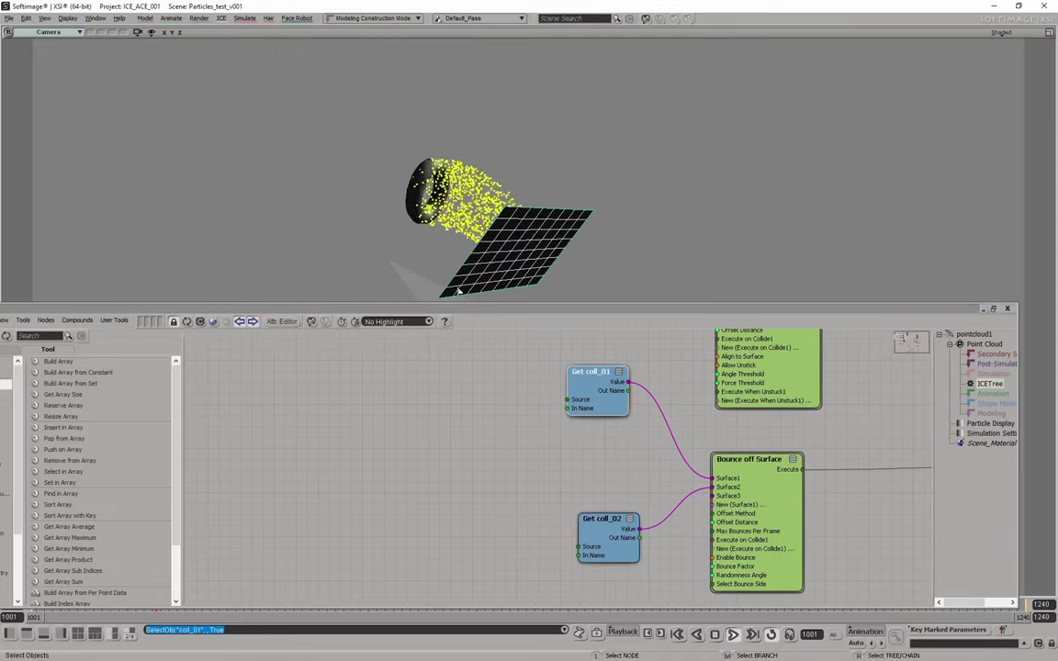
drag(490, 307, 491, 413)
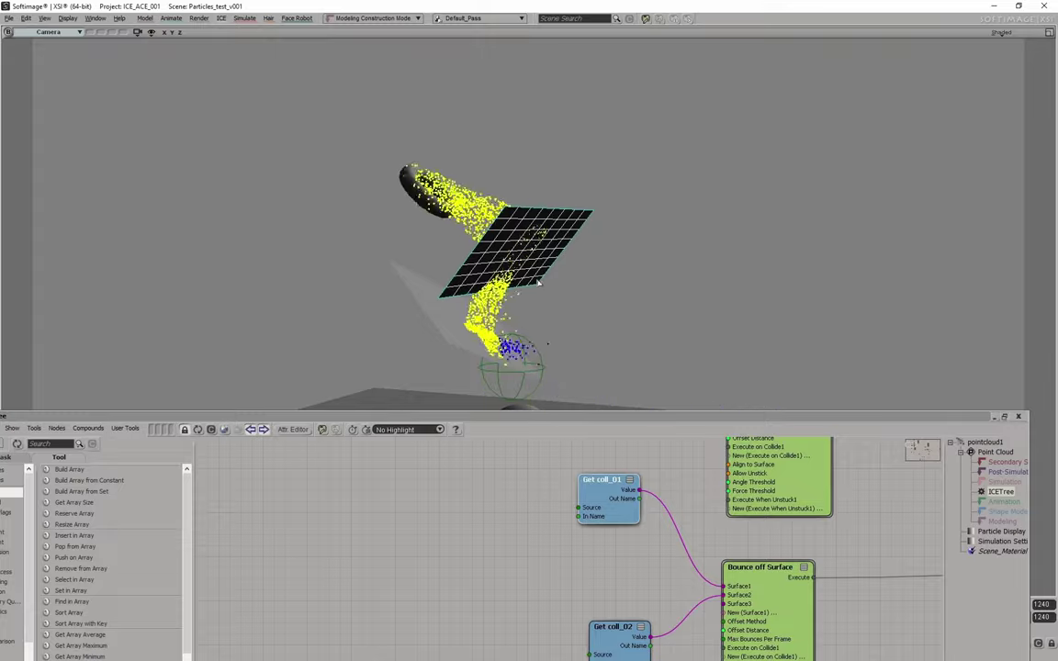
click(512, 324)
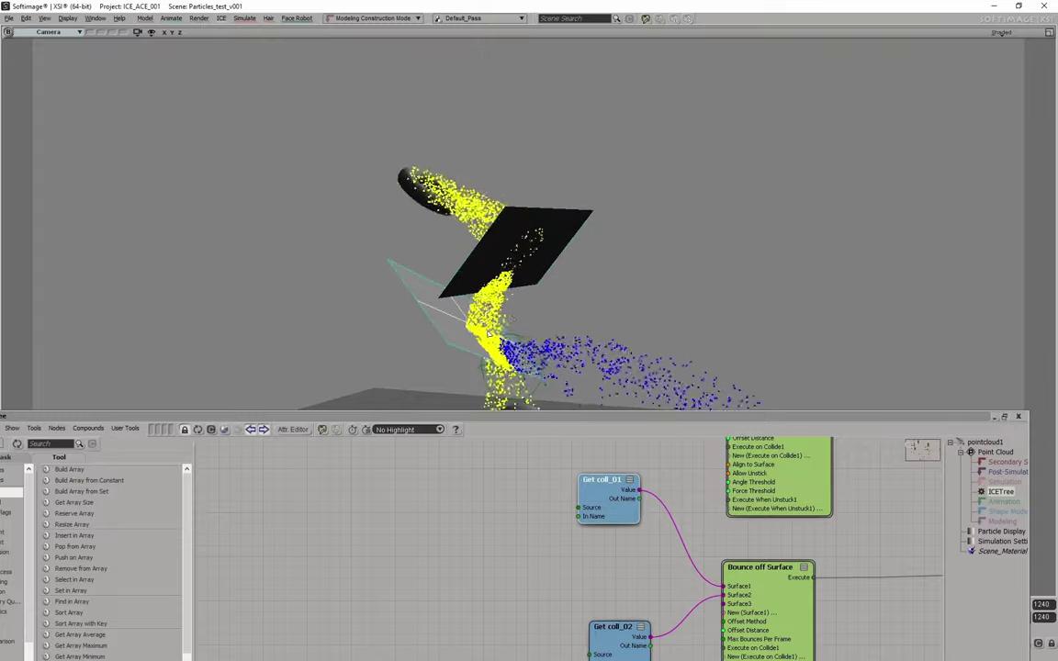
drag(213, 420, 485, 221)
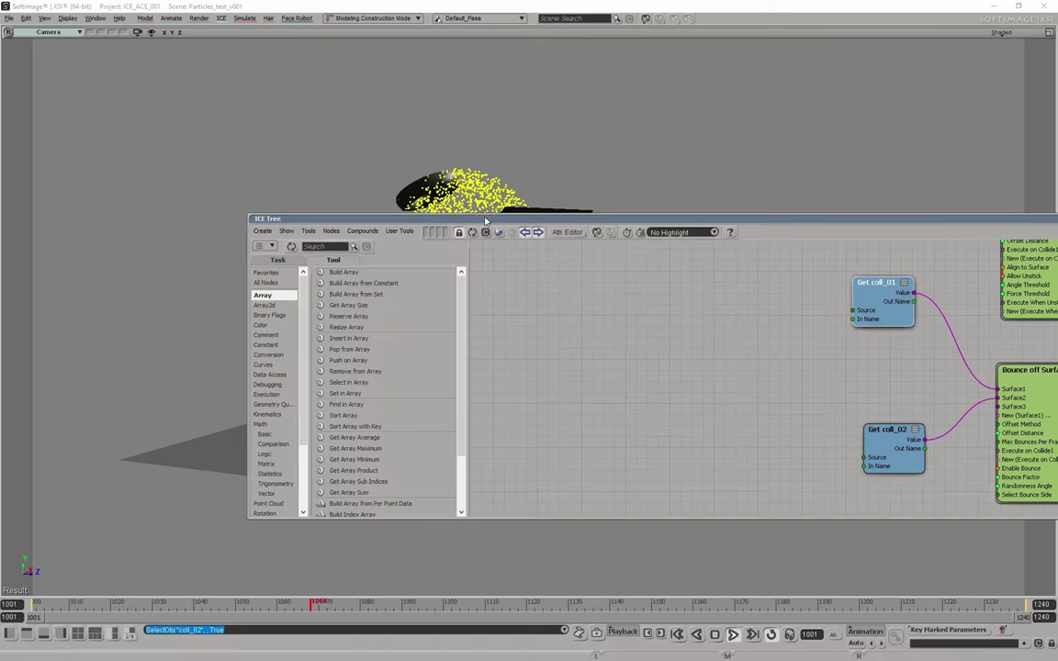
Show the ICE module commands panel with the Collision menu open
click(43, 633)
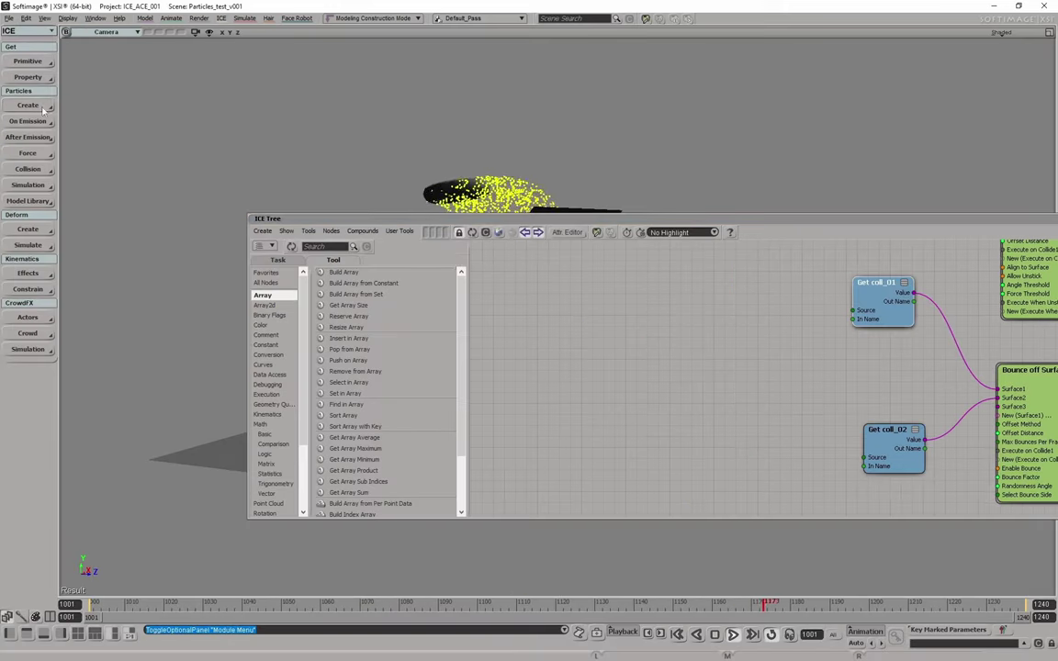
click(46, 170)
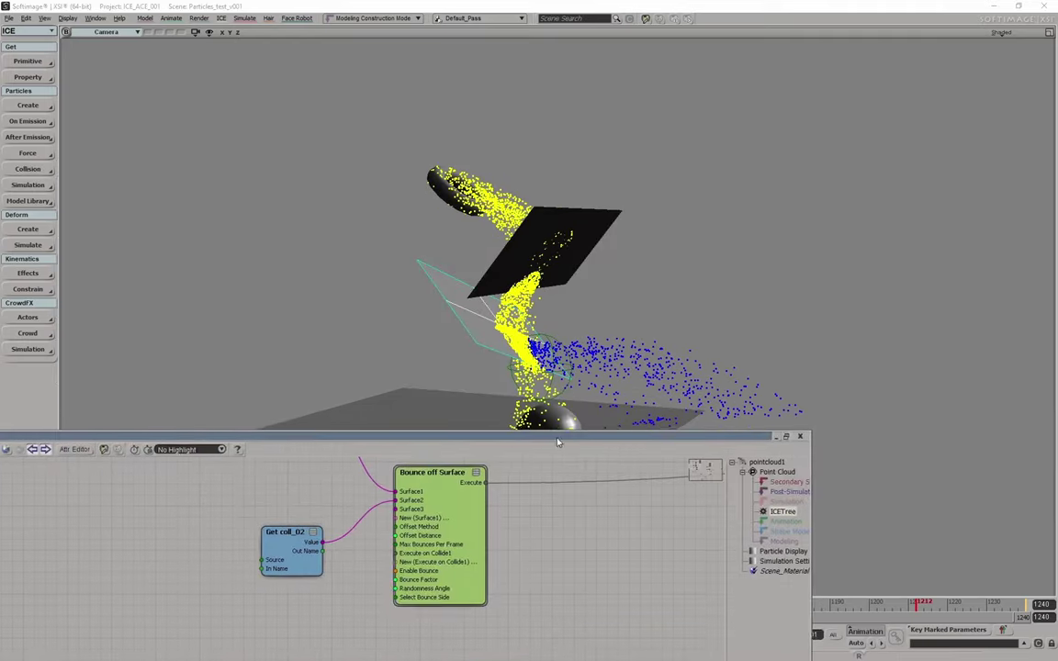
drag(557, 442, 586, 347)
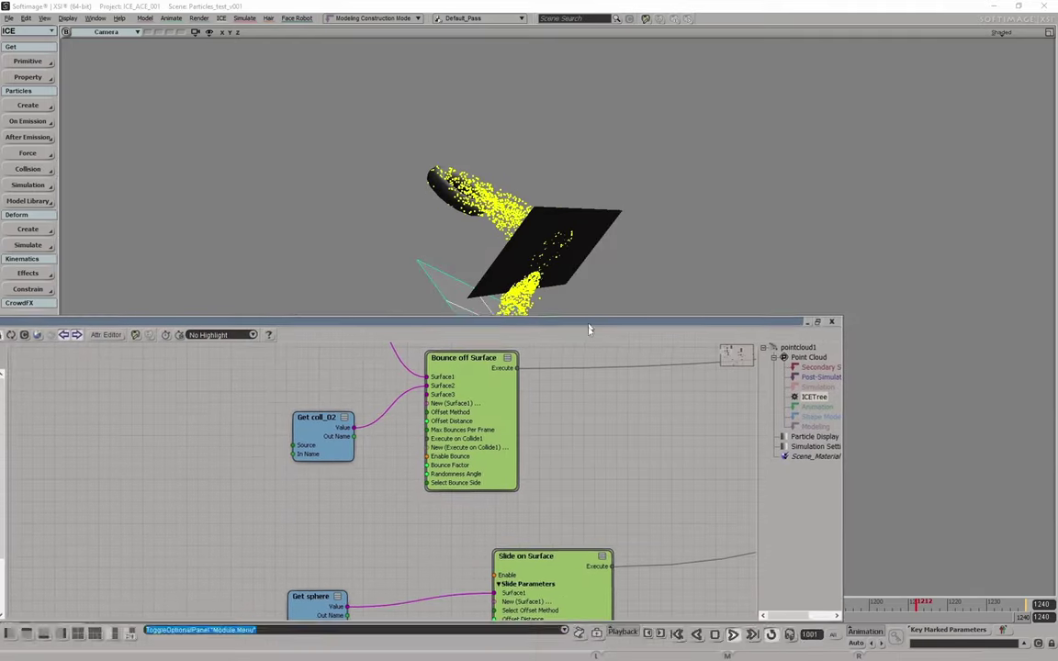
scroll(632, 410, down, 5)
Frame Slide on Surface and Get sphere, then park the graph upper right without explorer
middle_drag(633, 410, 479, 444)
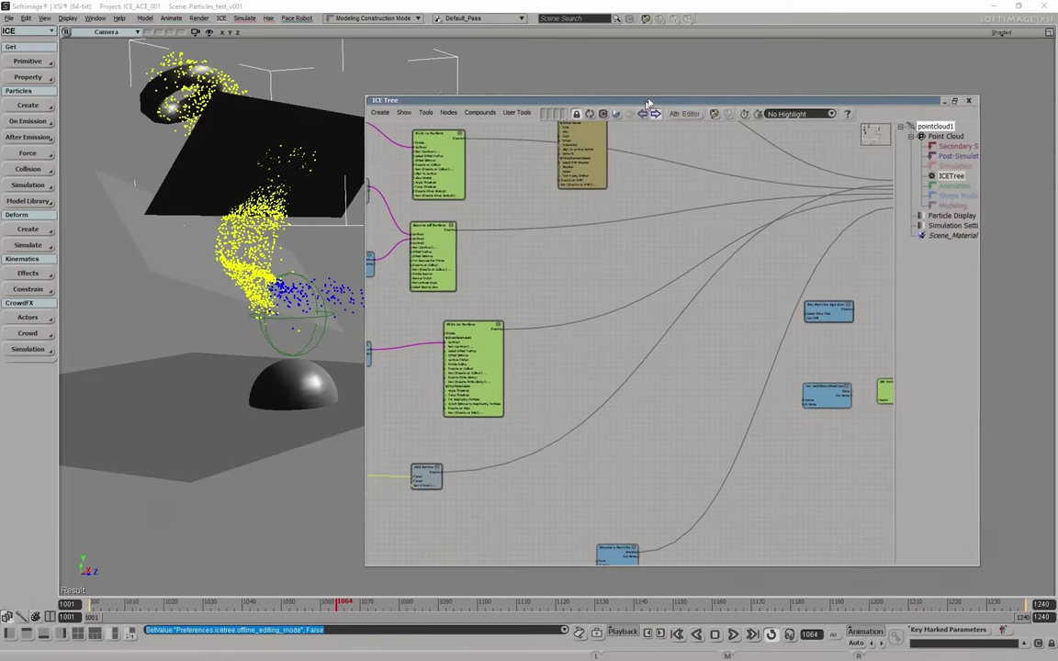
mouse_move(647, 104)
mouse_down()
mouse_move(680, 68)
mouse_move(755, 66)
mouse_move(757, 53)
mouse_up()
click(688, 81)
drag(434, 357, 567, 357)
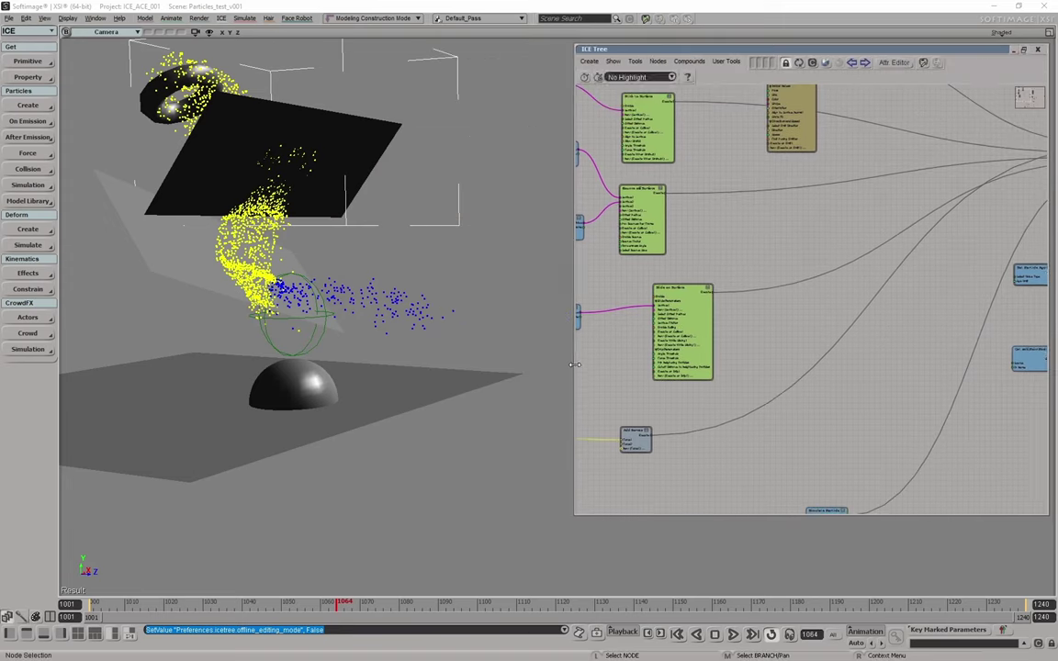
key(a)
scroll(848, 350, up, 5)
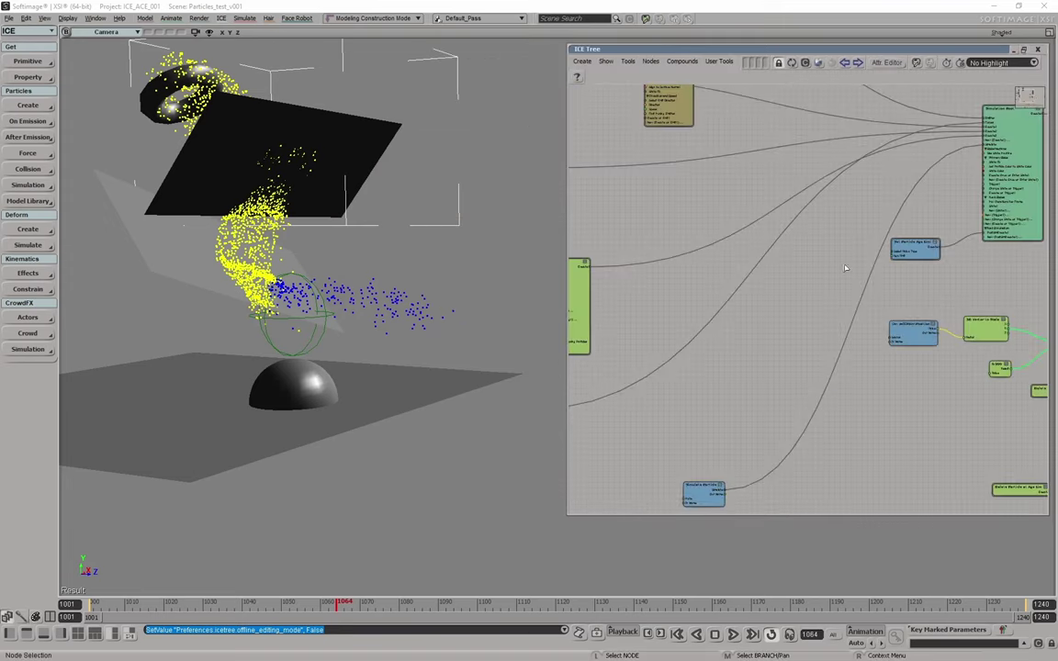
click(733, 634)
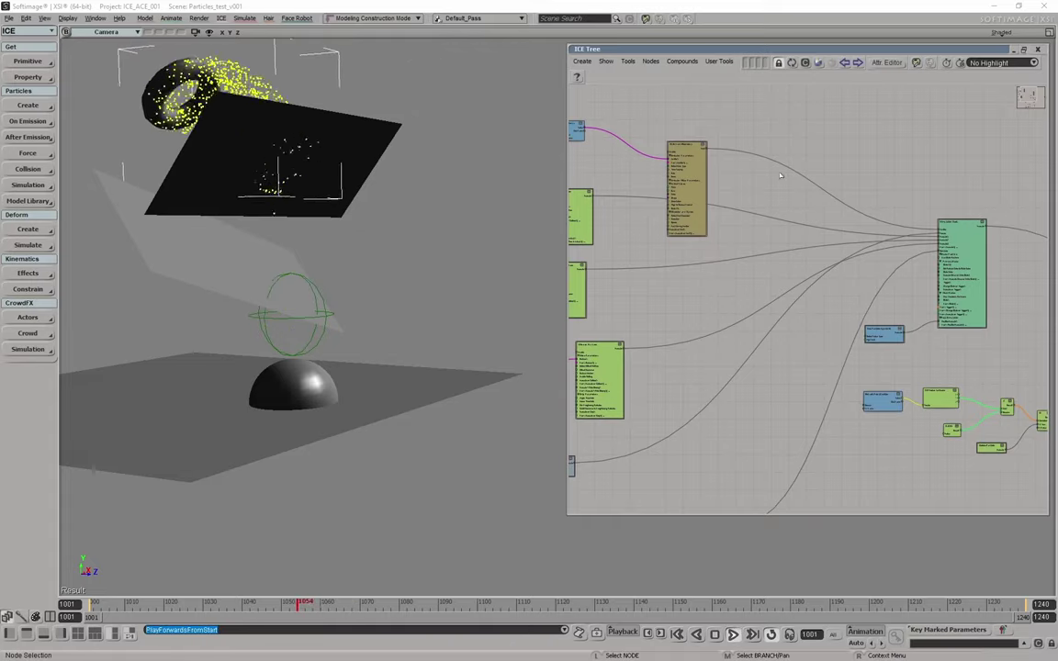
scroll(763, 166, down, 3)
scroll(744, 276, up, 3)
scroll(744, 276, up, 1)
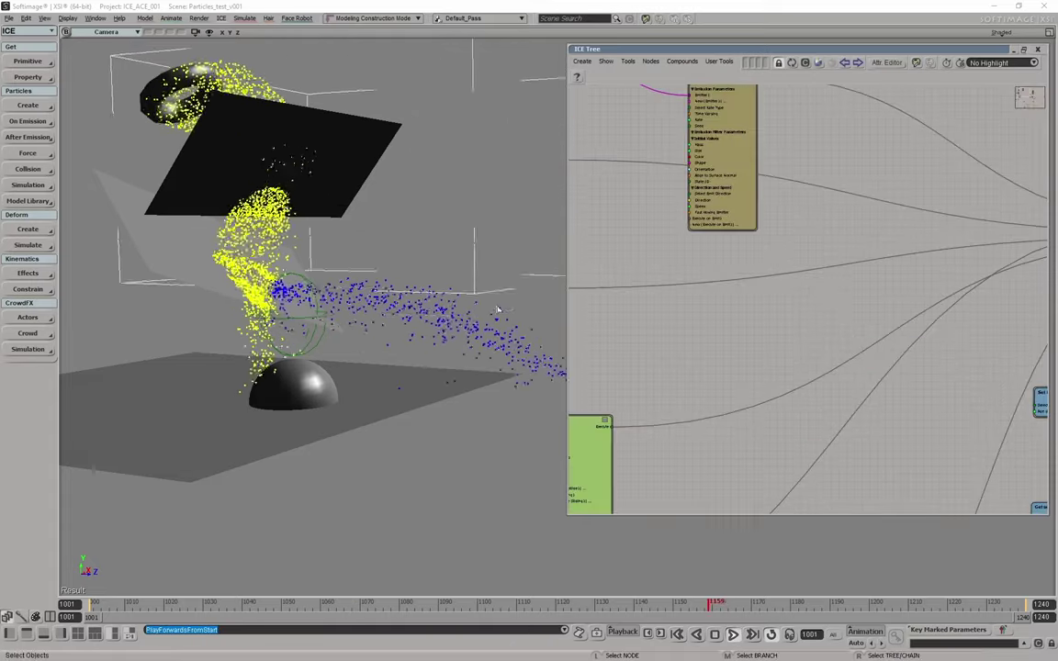
scroll(762, 275, down, 3)
scroll(827, 232, up, 2)
scroll(826, 233, up, 2)
scroll(699, 175, down, 1)
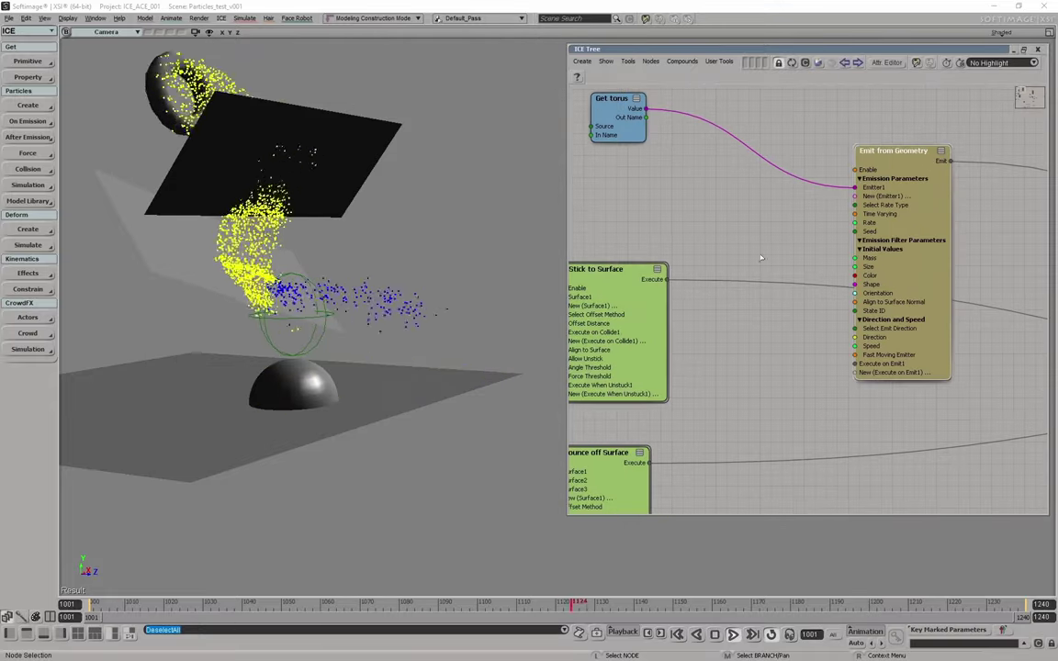
middle_drag(635, 133, 635, 64)
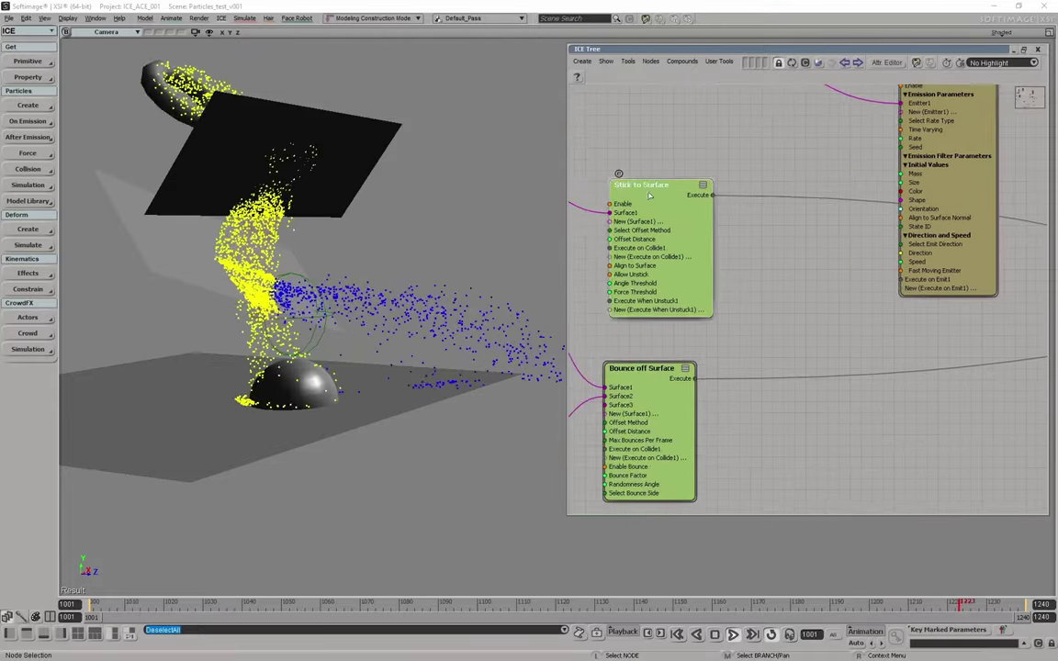
middle_drag(812, 322, 913, 349)
scroll(913, 349, down, 2)
scroll(663, 230, up, 1)
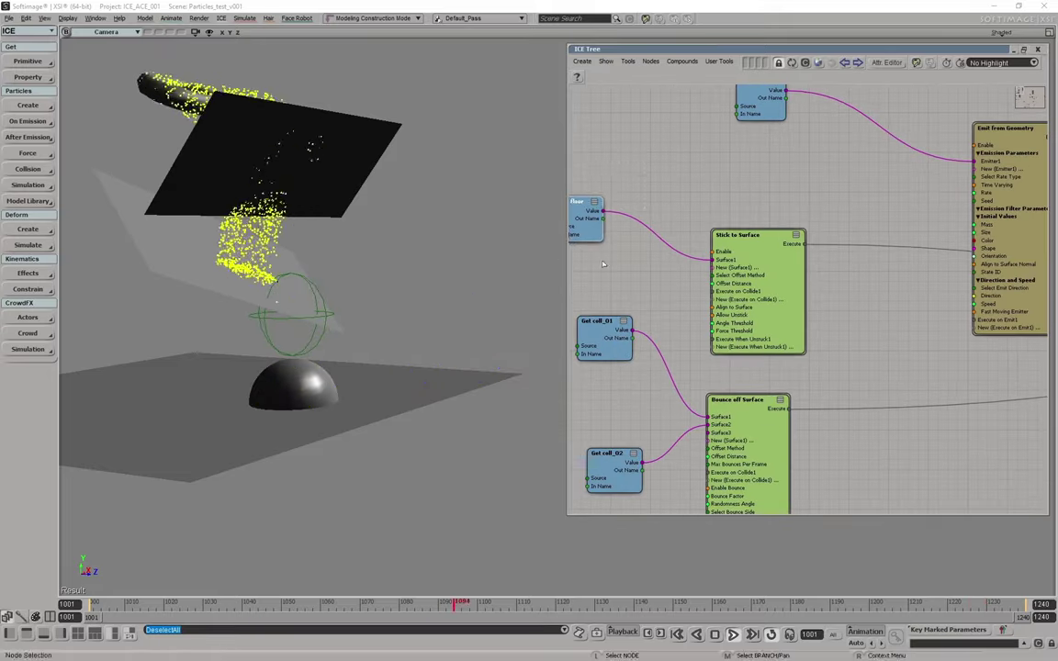
middle_drag(573, 325, 655, 268)
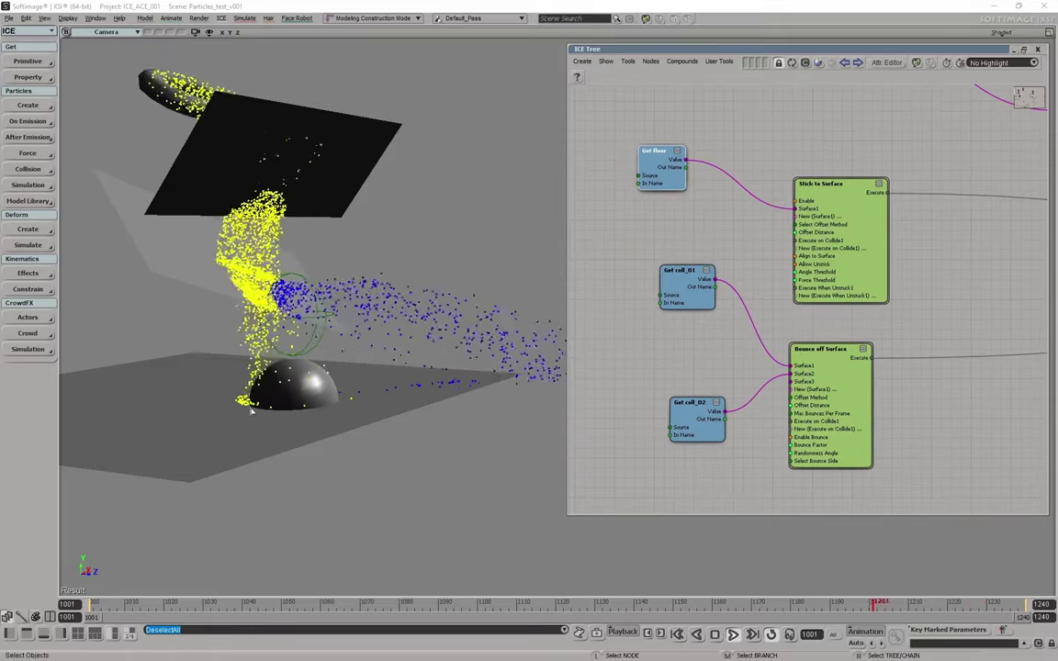
middle_drag(716, 382, 657, 337)
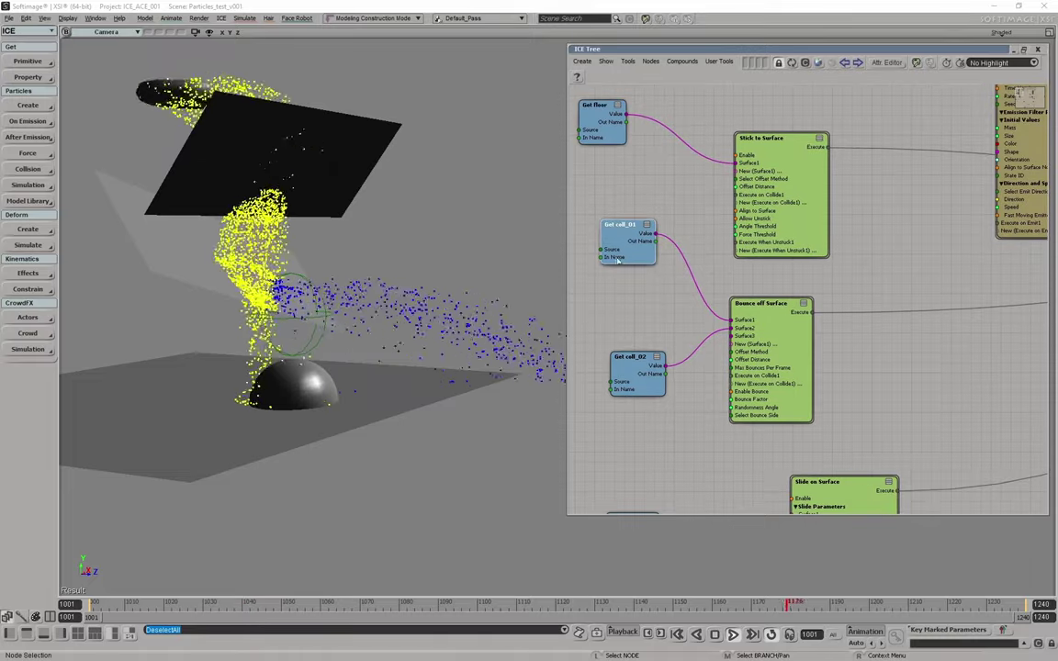
mouse_move(829, 332)
middle_down()
mouse_move(724, 233)
mouse_move(794, 103)
middle_up()
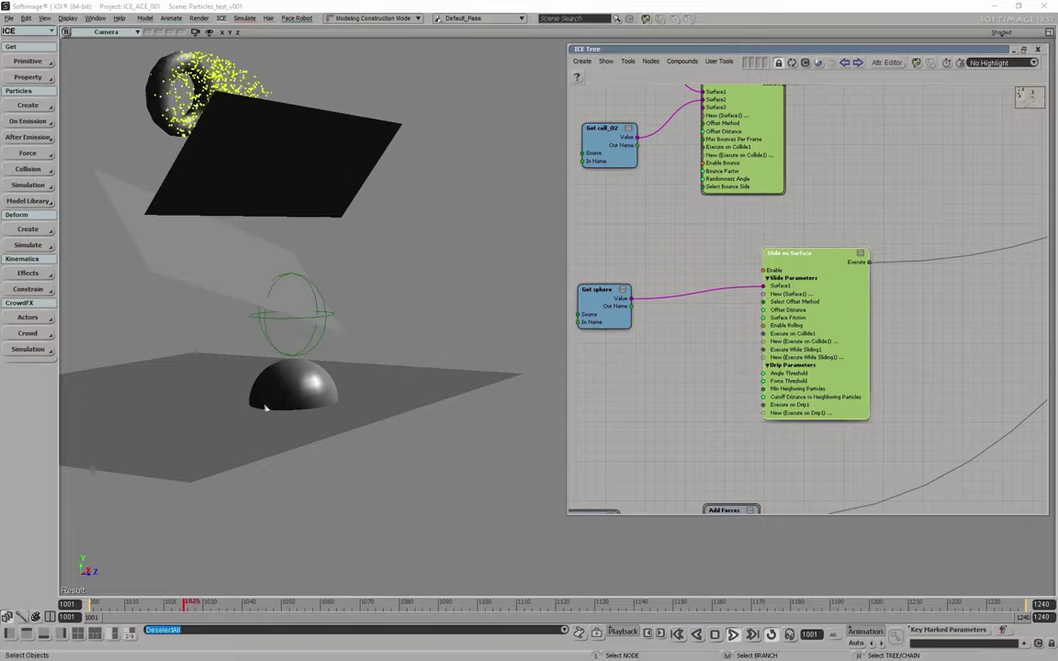
Set the Slide on Surface node's surface friction to 0 and close its settings
mouse_move(722, 336)
middle_down()
mouse_move(626, 338)
mouse_move(885, 283)
middle_up()
double_click(884, 283)
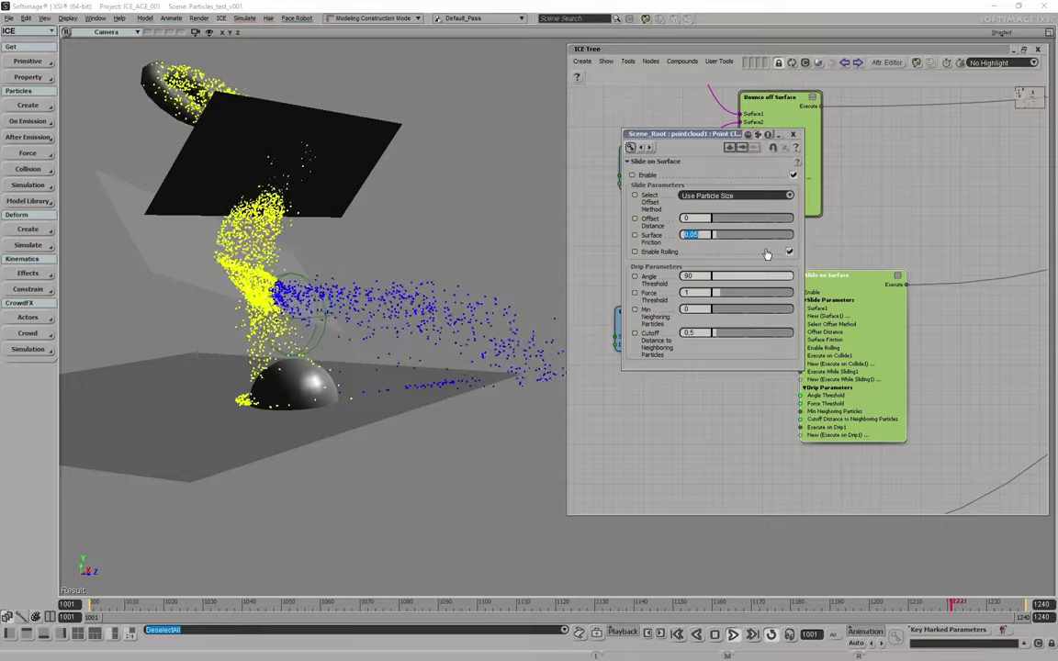
text(1)
key(Return)
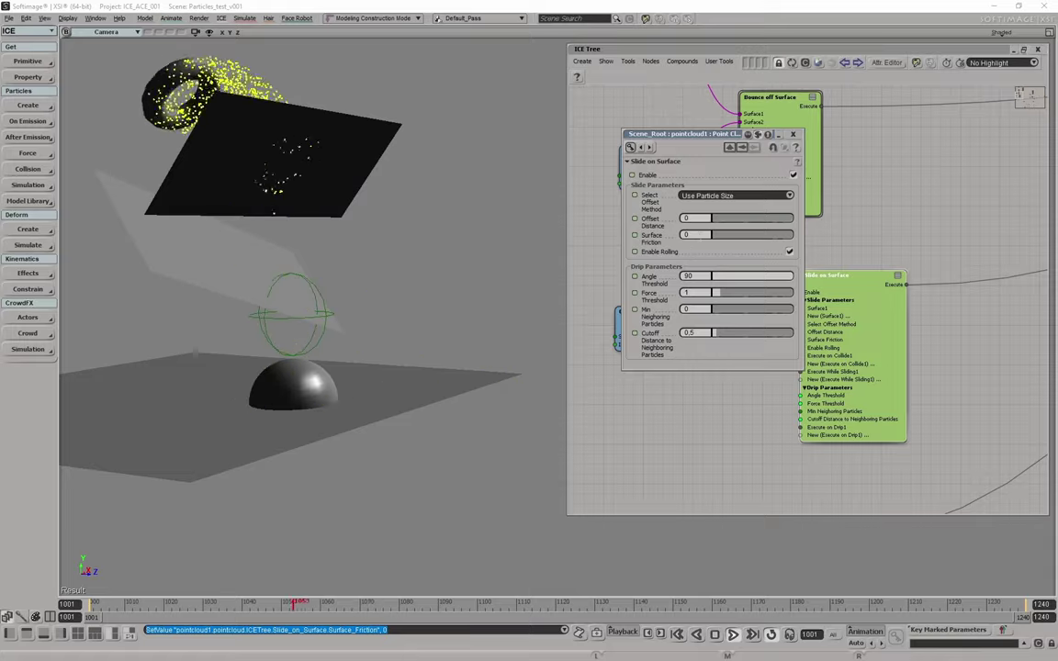
click(915, 199)
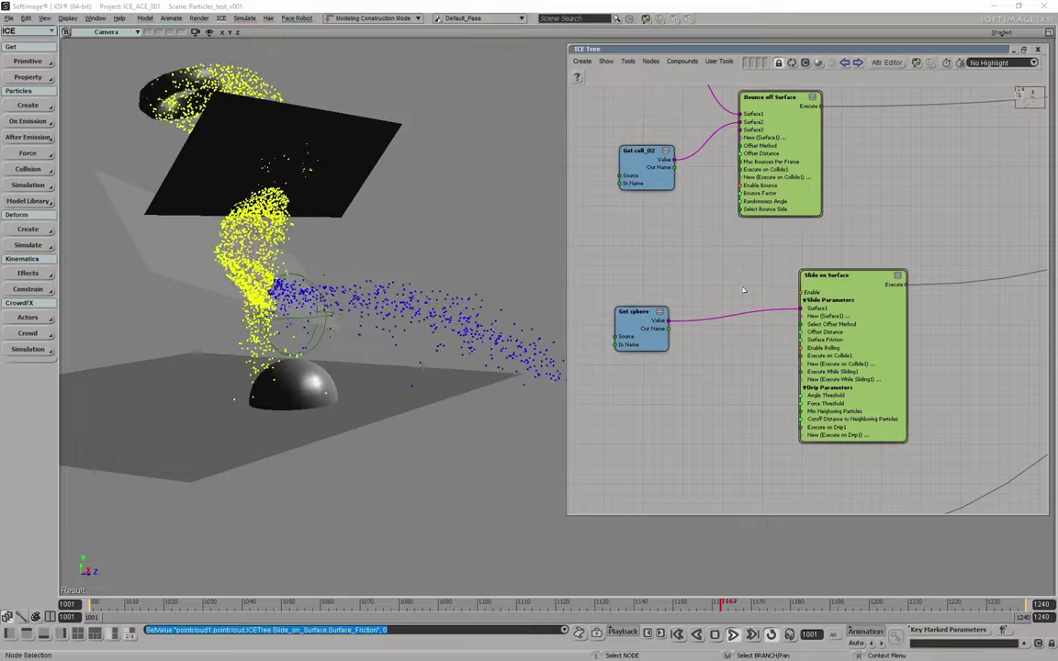
mouse_move(954, 222)
middle_down()
mouse_move(905, 230)
mouse_move(939, 200)
mouse_move(806, 405)
middle_up()
scroll(905, 230, down, 3)
scroll(905, 230, up, 3)
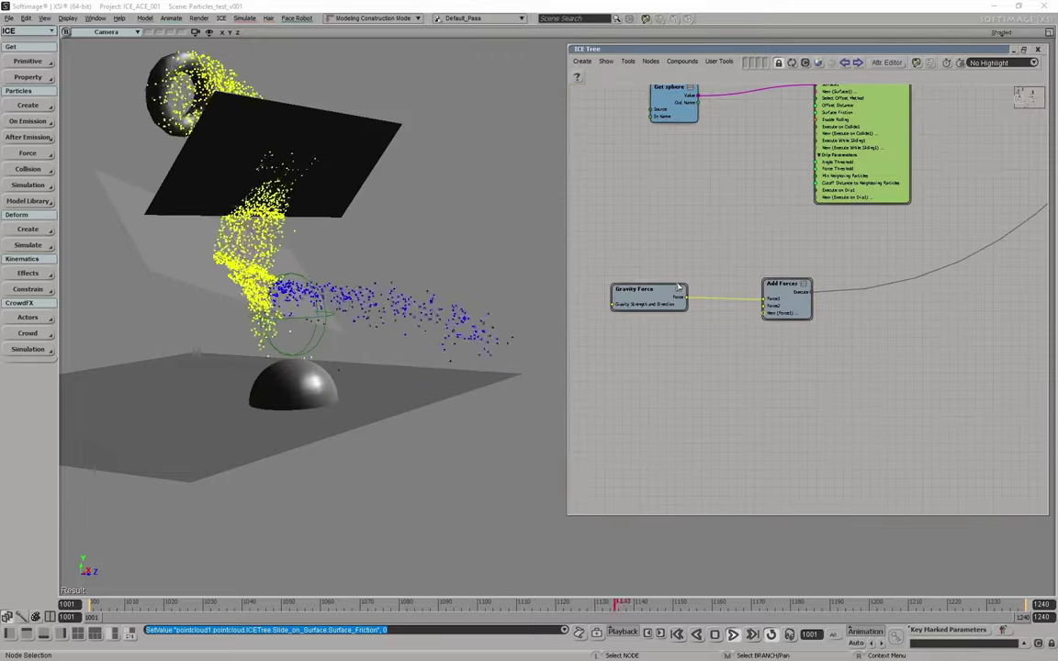
scroll(636, 340, up, 1)
scroll(637, 341, up, 1)
middle_drag(829, 470, 793, 470)
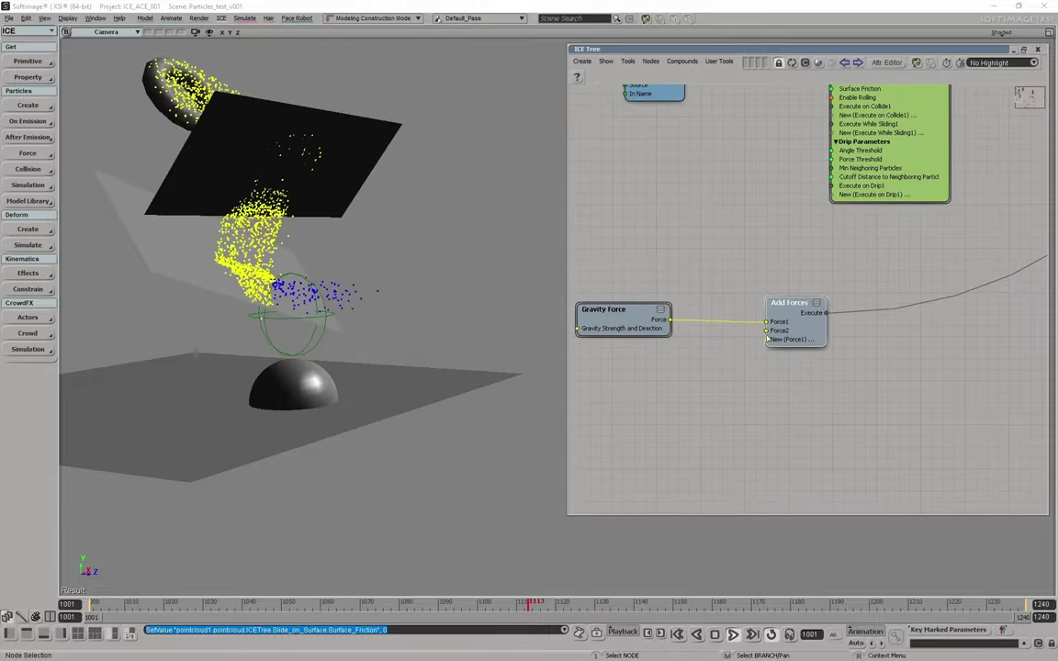
mouse_move(904, 367)
middle_down()
mouse_move(872, 404)
mouse_move(720, 453)
mouse_move(845, 278)
mouse_move(867, 296)
middle_up()
scroll(867, 297, up, 2)
middle_drag(822, 406, 753, 257)
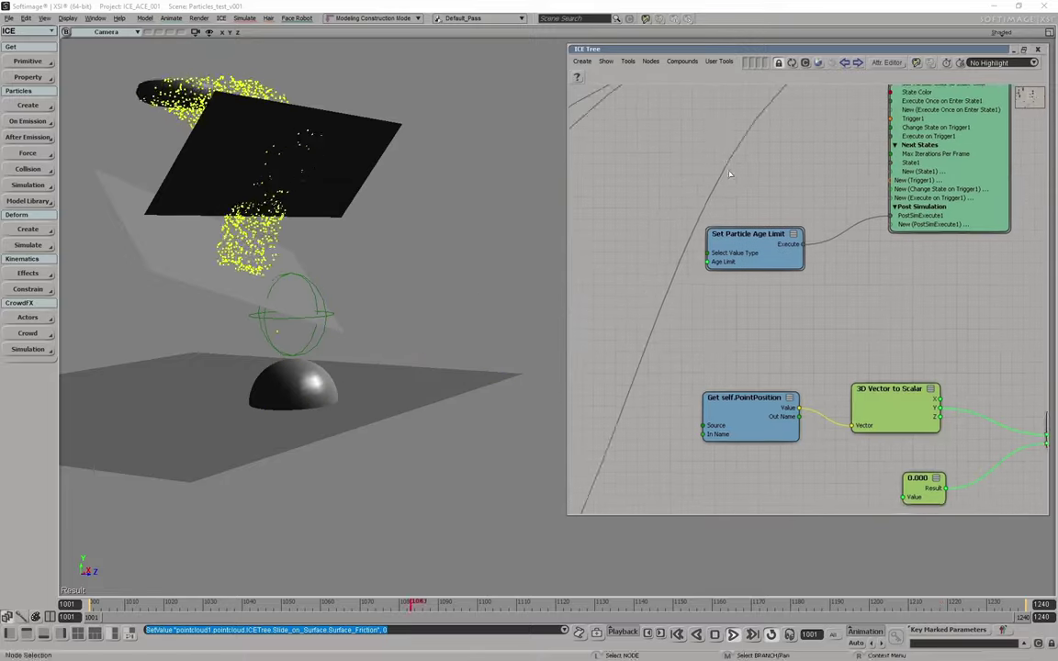
middle_drag(753, 303, 724, 236)
middle_drag(745, 302, 689, 174)
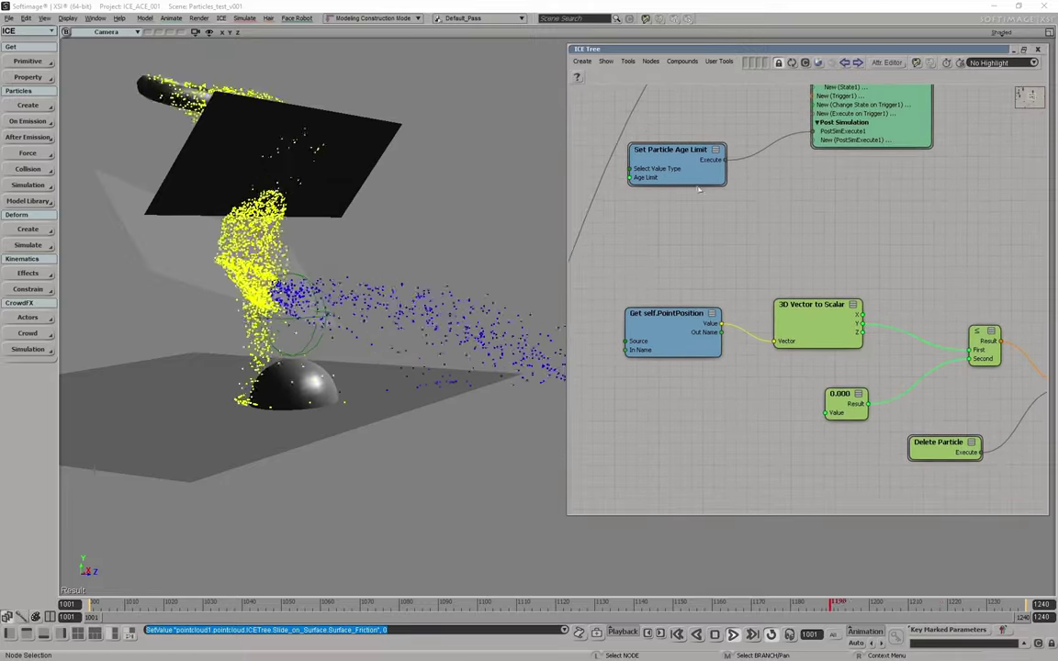
middle_drag(742, 241, 680, 241)
middle_drag(826, 275, 692, 277)
middle_drag(919, 275, 574, 236)
middle_drag(840, 321, 886, 238)
middle_drag(588, 230, 1010, 303)
middle_drag(601, 198, 726, 363)
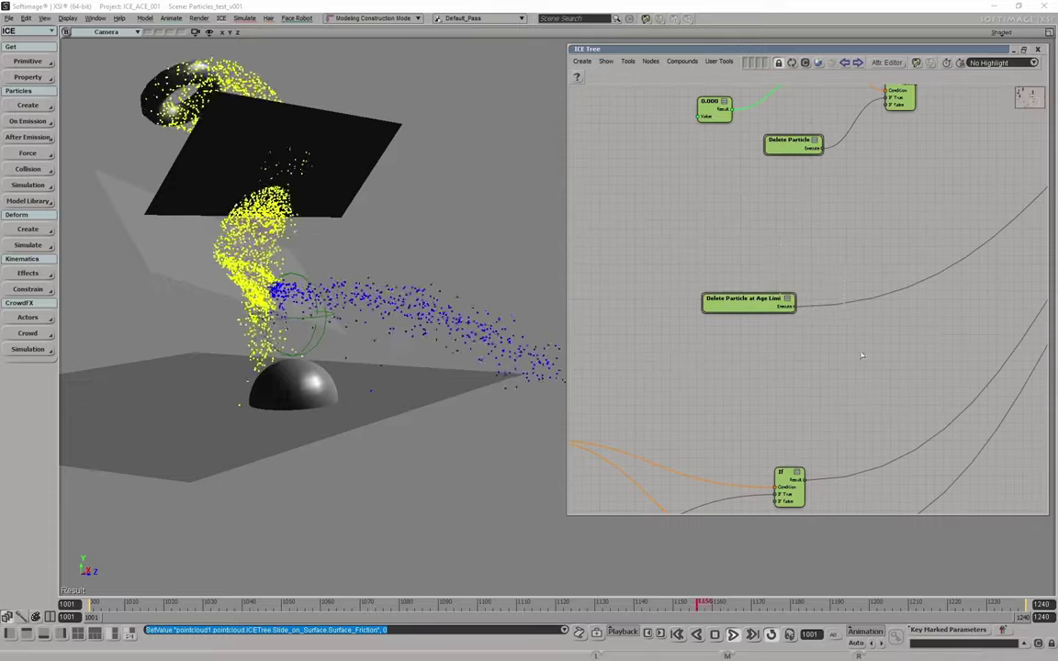
scroll(744, 299, up, 2)
scroll(762, 329, down, 3)
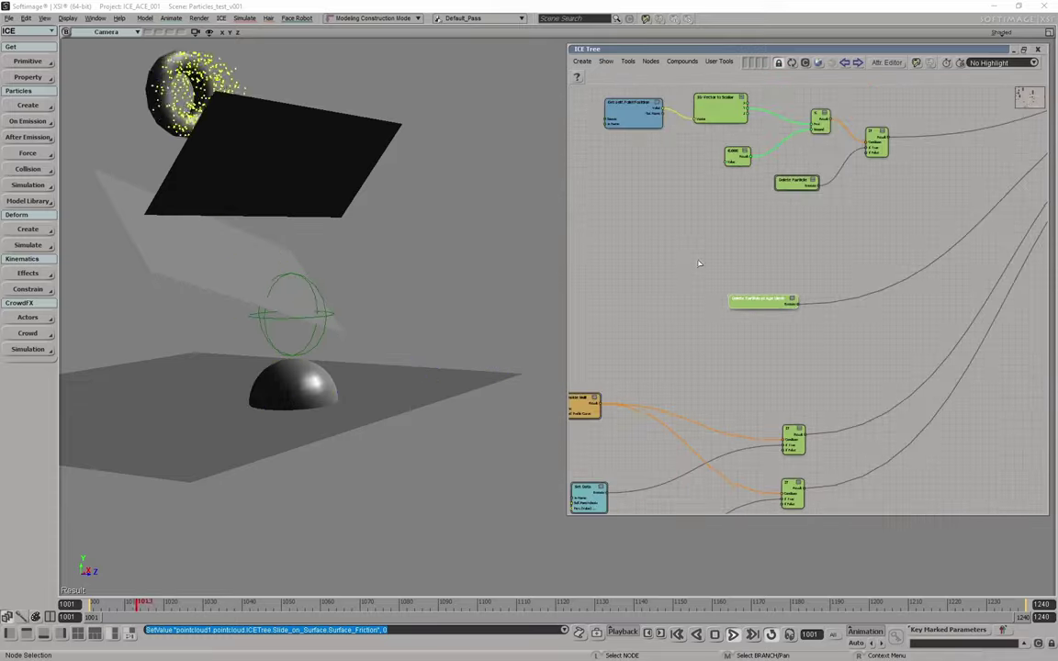
scroll(699, 262, up, 1)
middle_drag(822, 302, 809, 168)
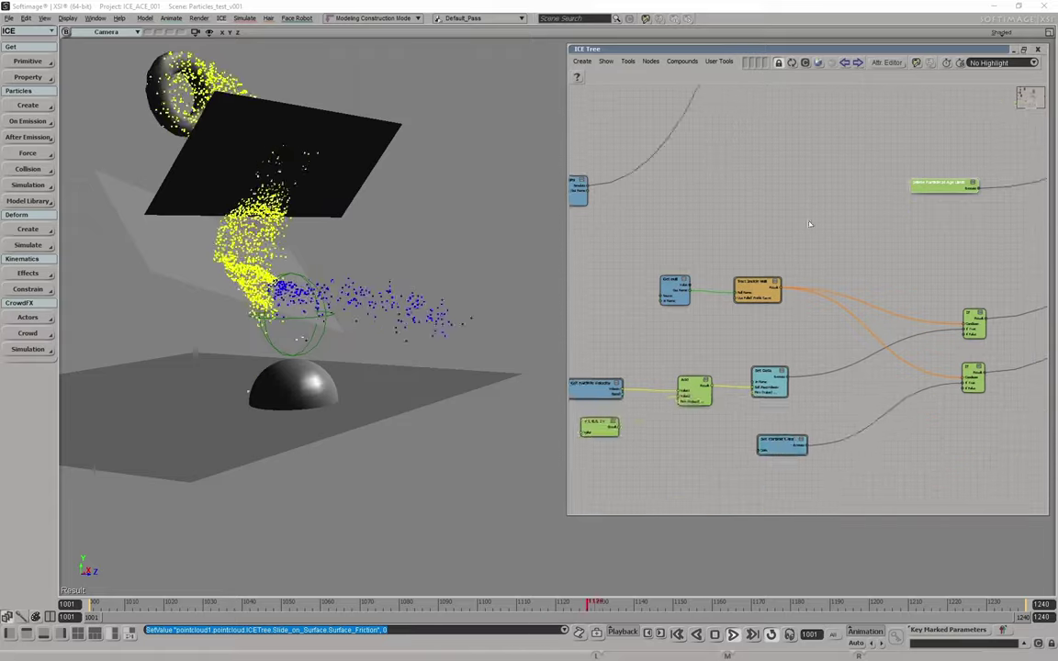
scroll(653, 339, up, 2)
middle_drag(653, 339, 744, 320)
drag(746, 191, 681, 322)
Select the null region and move it up toward the black plane
click(328, 285)
key(Return)
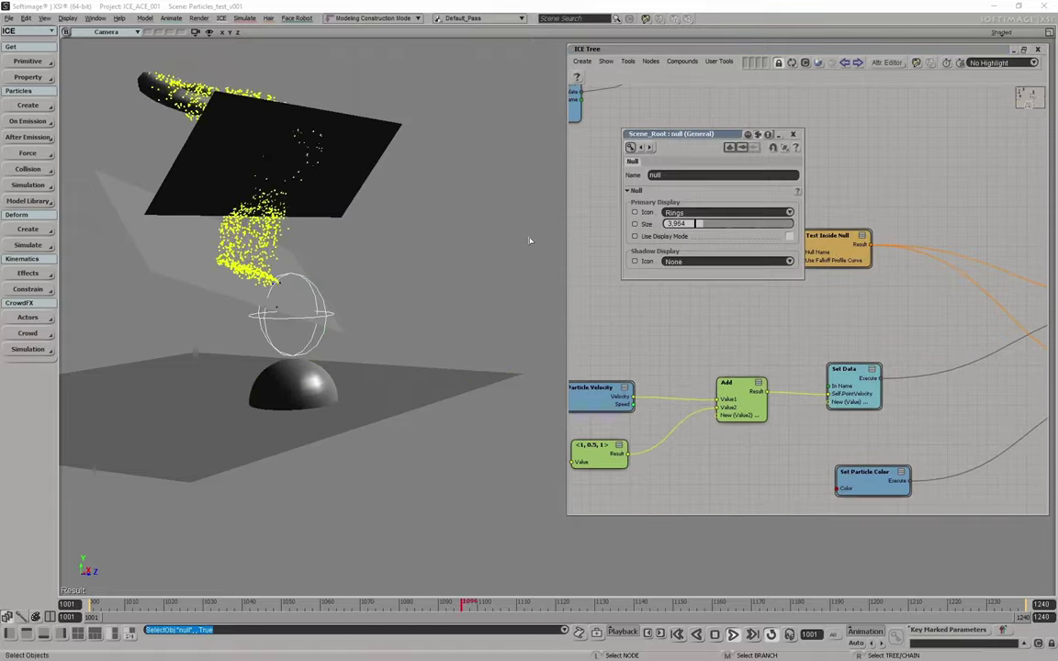
key(v)
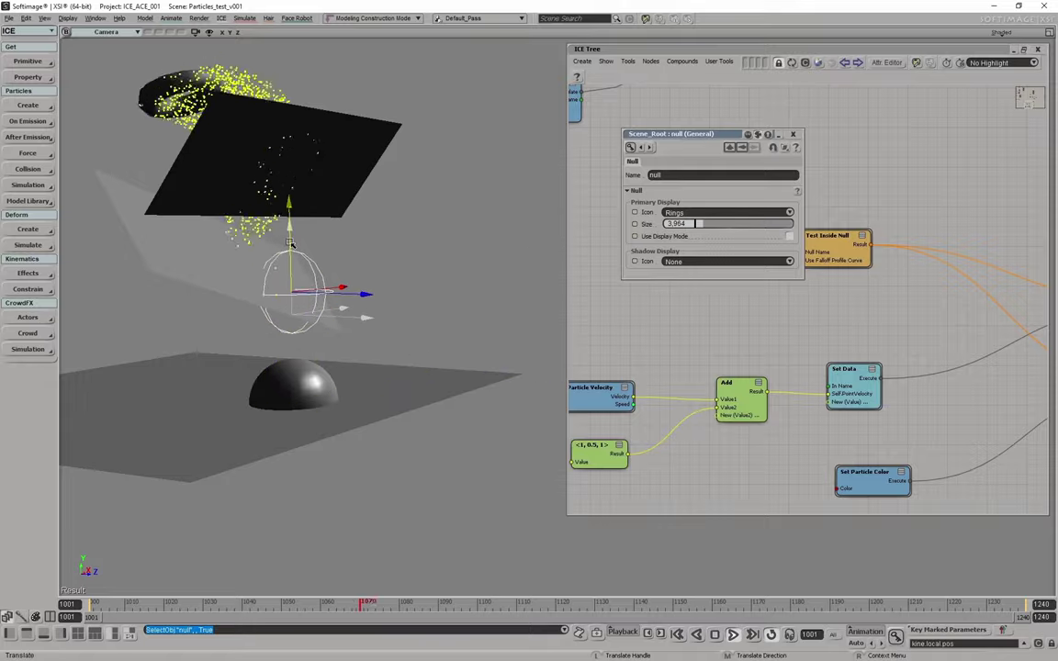
drag(296, 315, 298, 333)
drag(288, 218, 281, 185)
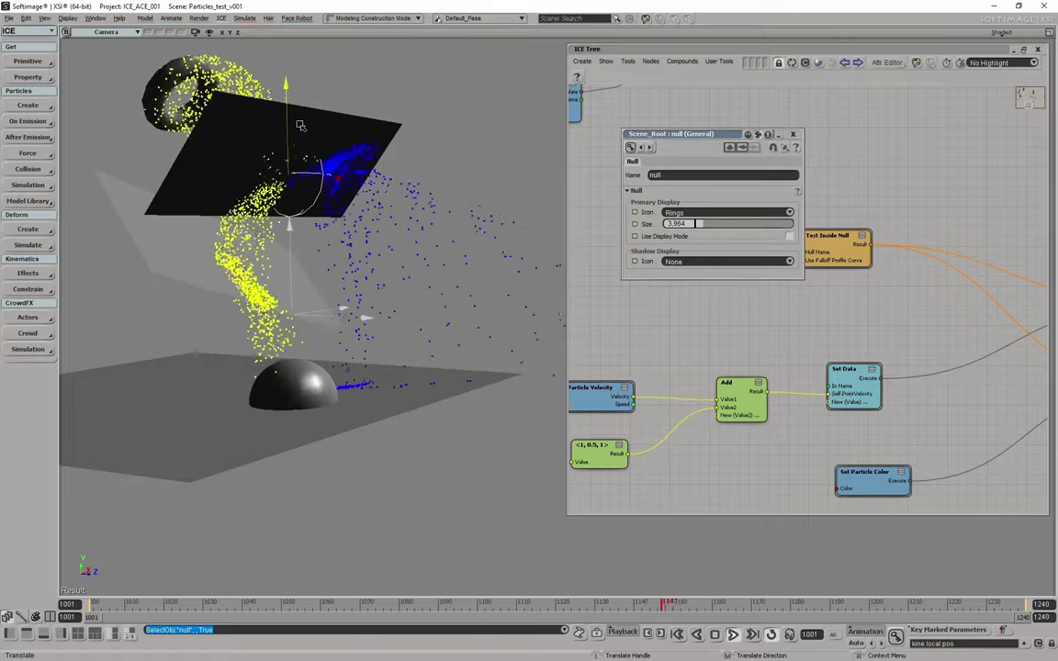
Pan the ICE Tree to the Get null test and its two If nodes
mouse_move(779, 349)
middle_down()
mouse_move(796, 402)
mouse_move(849, 401)
mouse_move(777, 403)
middle_up()
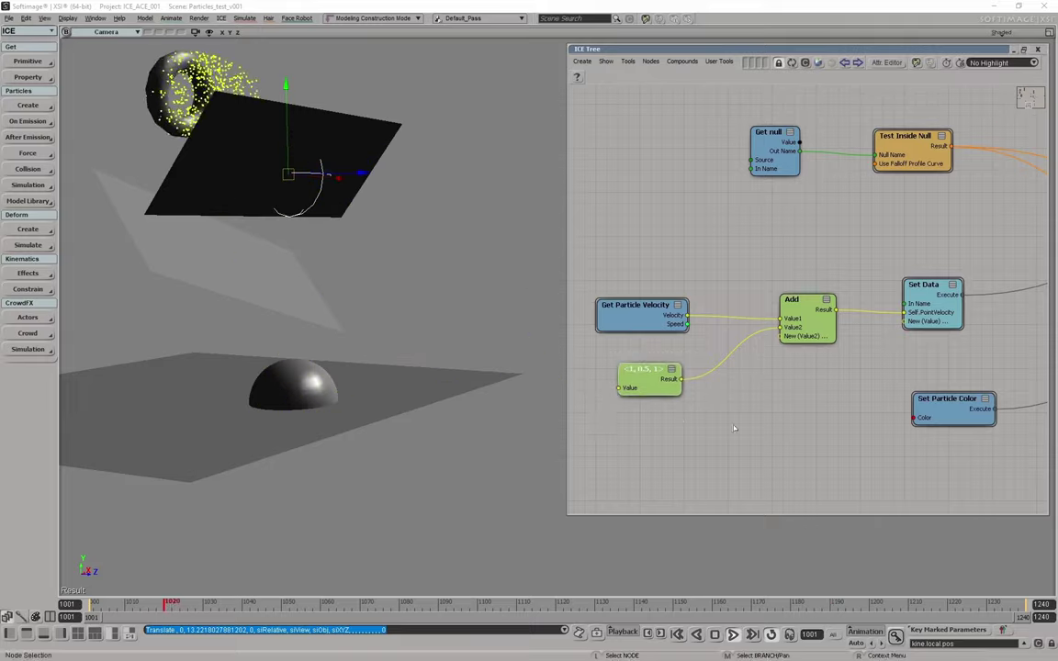
middle_drag(699, 357, 636, 373)
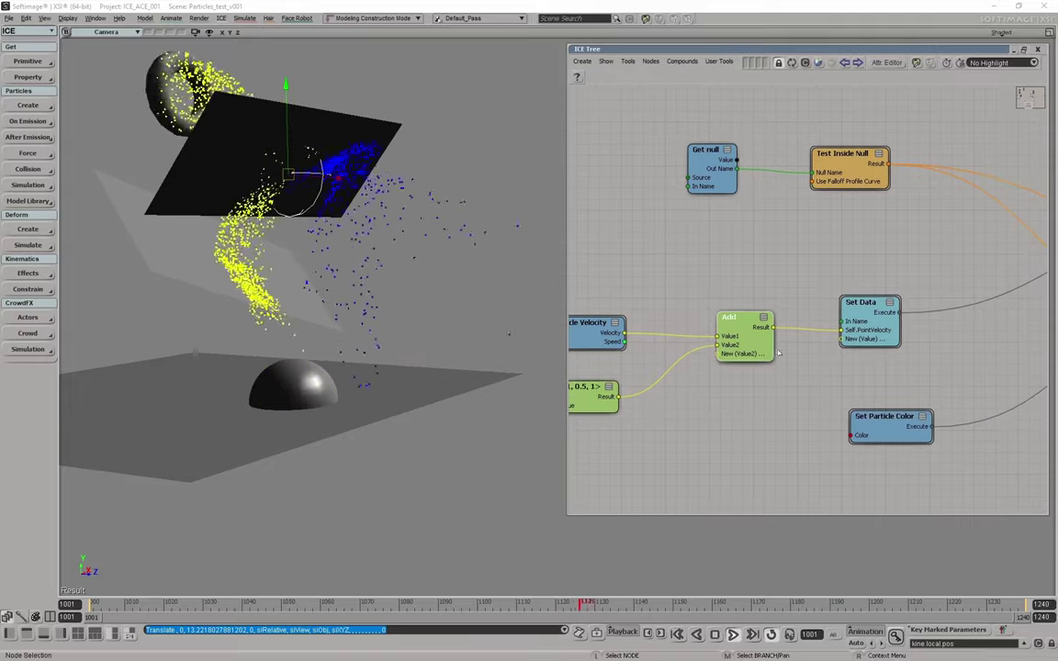
middle_drag(789, 366, 760, 374)
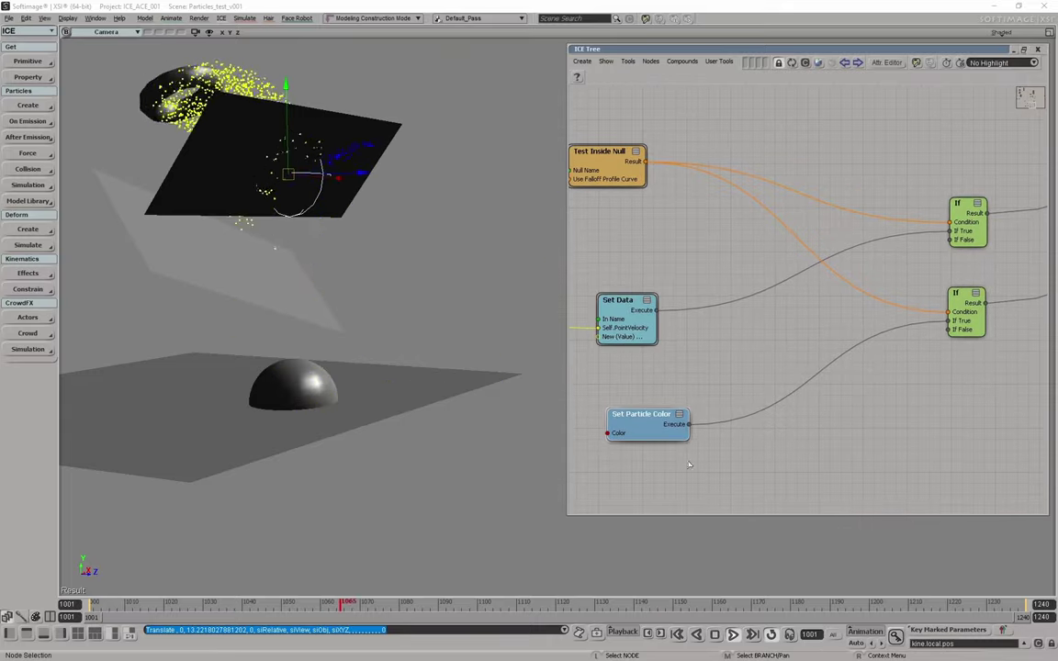
middle_drag(739, 460, 584, 386)
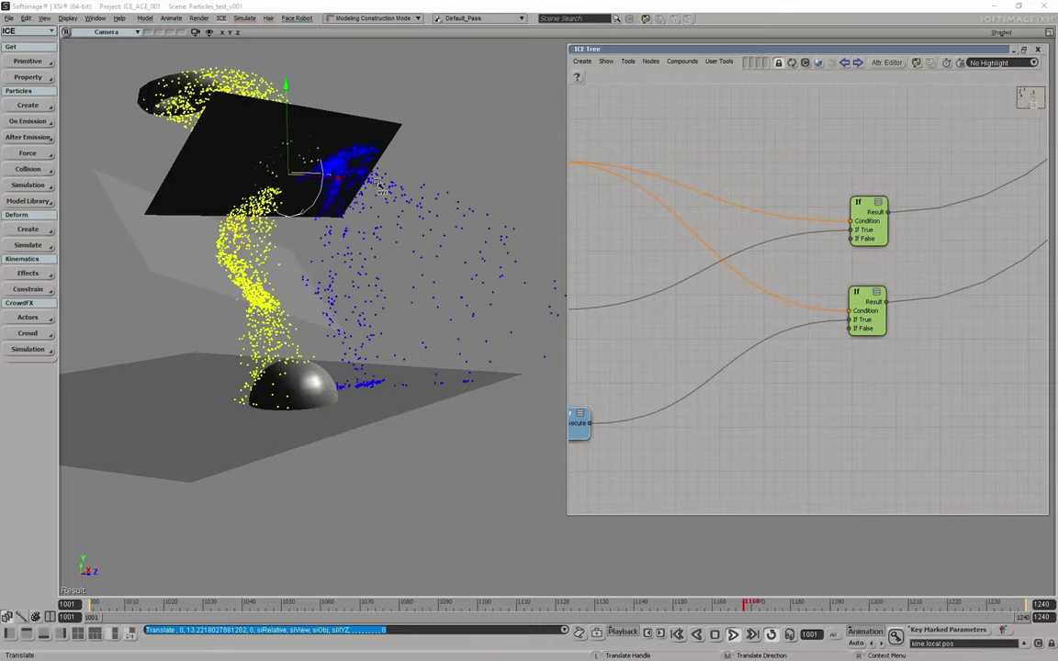
middle_drag(813, 426, 772, 472)
Zoom the ICE Tree and select the Get self.PointPosition node
scroll(834, 308, down, 2)
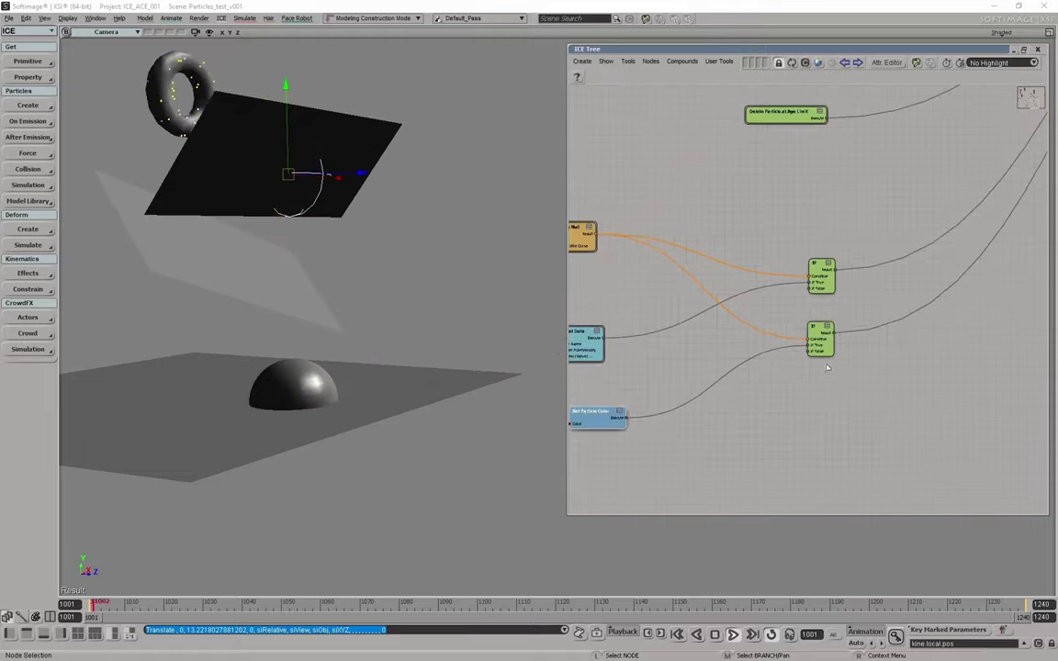
scroll(825, 366, down, 2)
scroll(814, 431, down, 2)
scroll(784, 243, up, 2)
scroll(762, 262, up, 2)
scroll(739, 285, up, 2)
scroll(719, 304, up, 2)
click(713, 338)
Select 3D Vector to Scalar and follow the branch to the ≤, If and Delete Particle nodes
middle_drag(743, 428, 669, 411)
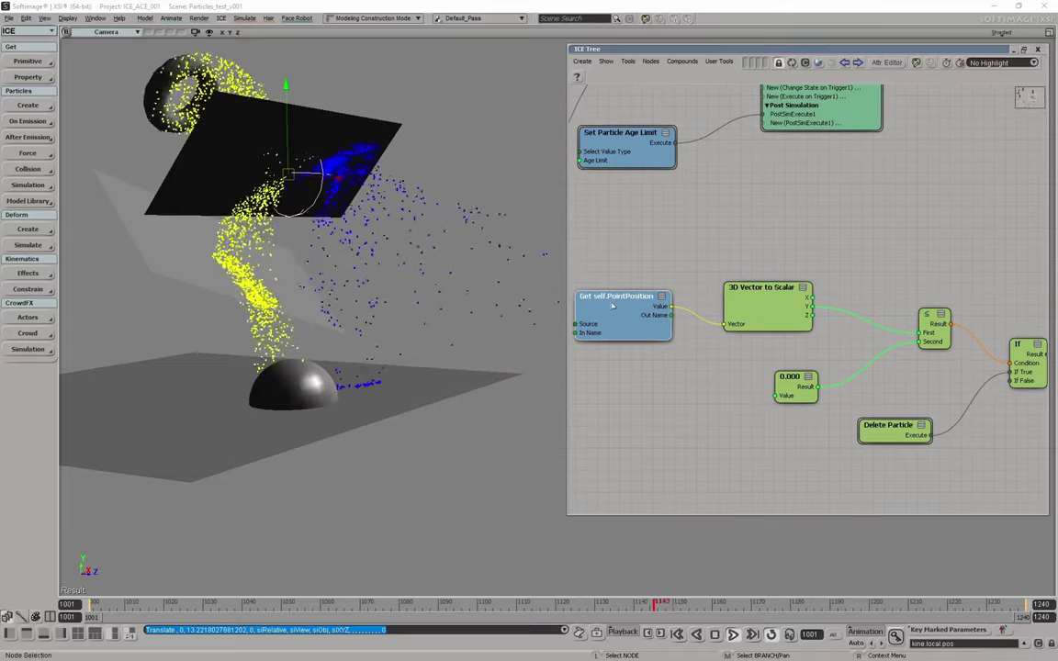
click(757, 294)
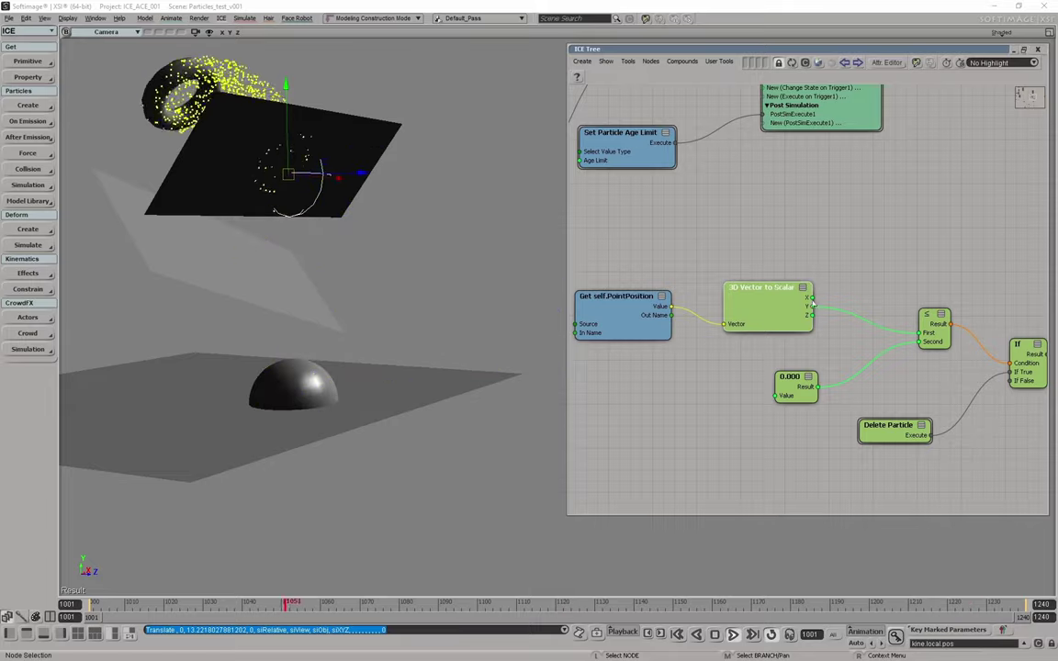
middle_drag(817, 315, 772, 309)
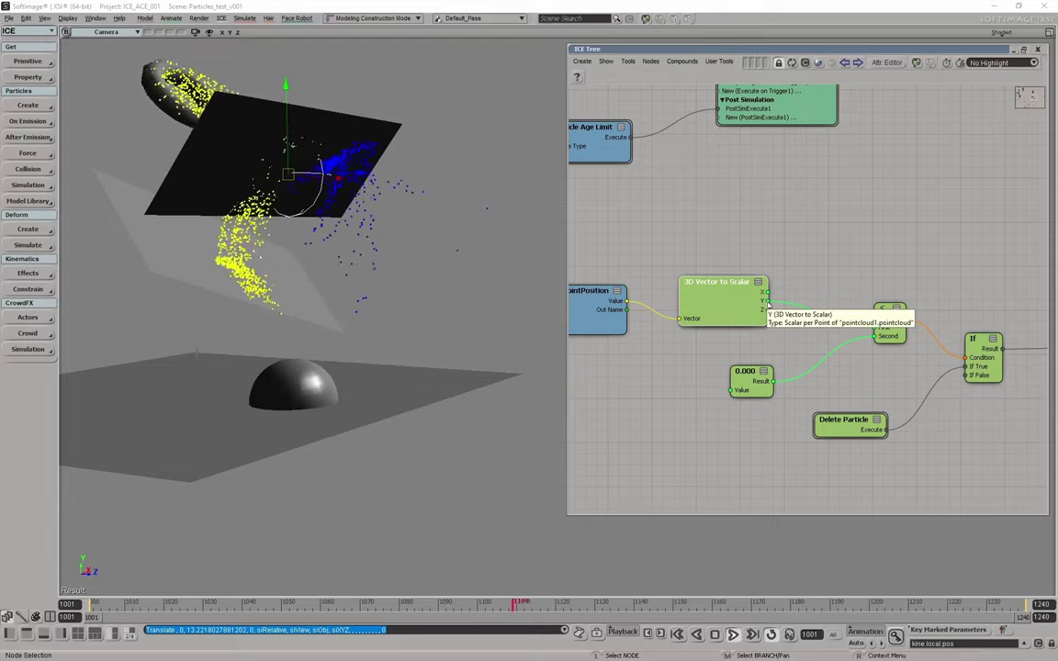
middle_drag(932, 334, 815, 314)
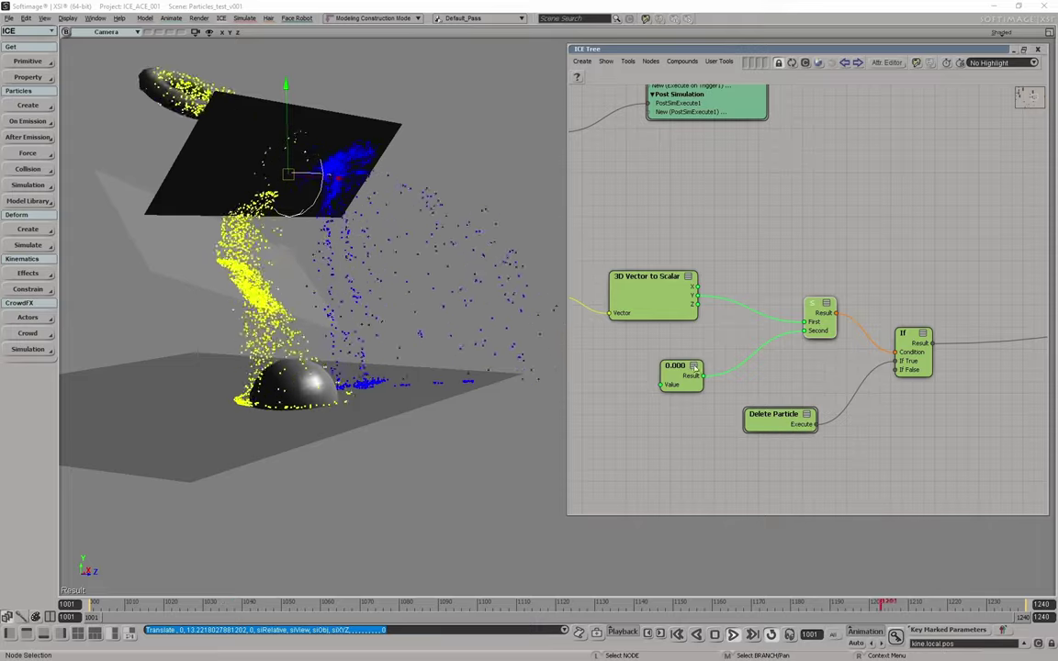
Try the deletion height threshold at 2 and 10, then reset it to 0
double_click(678, 366)
click(684, 175)
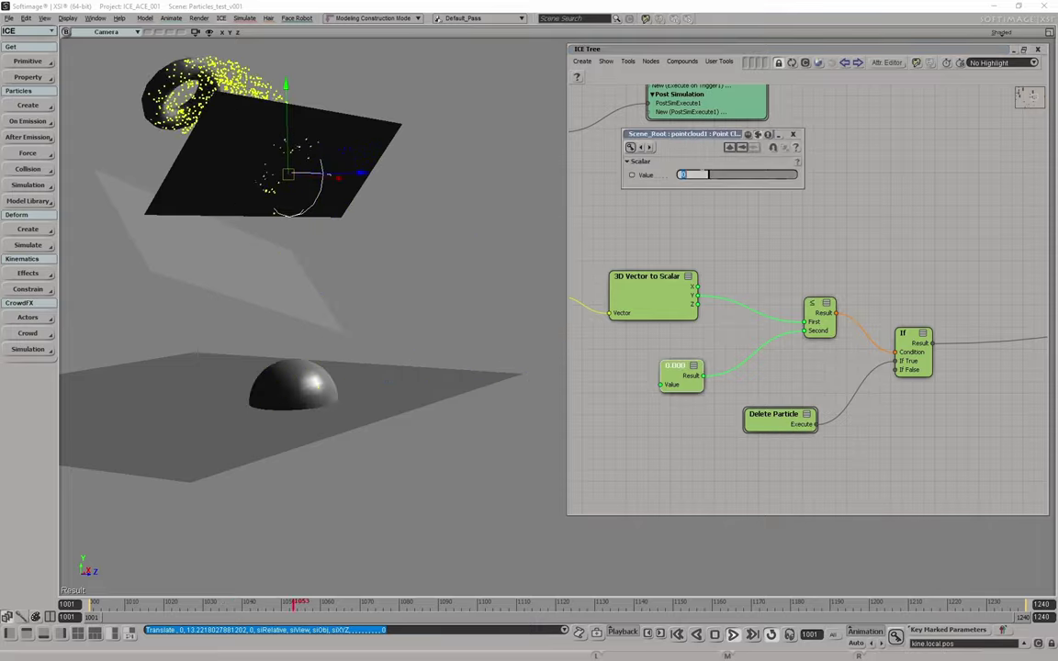
text(2)
key(Return)
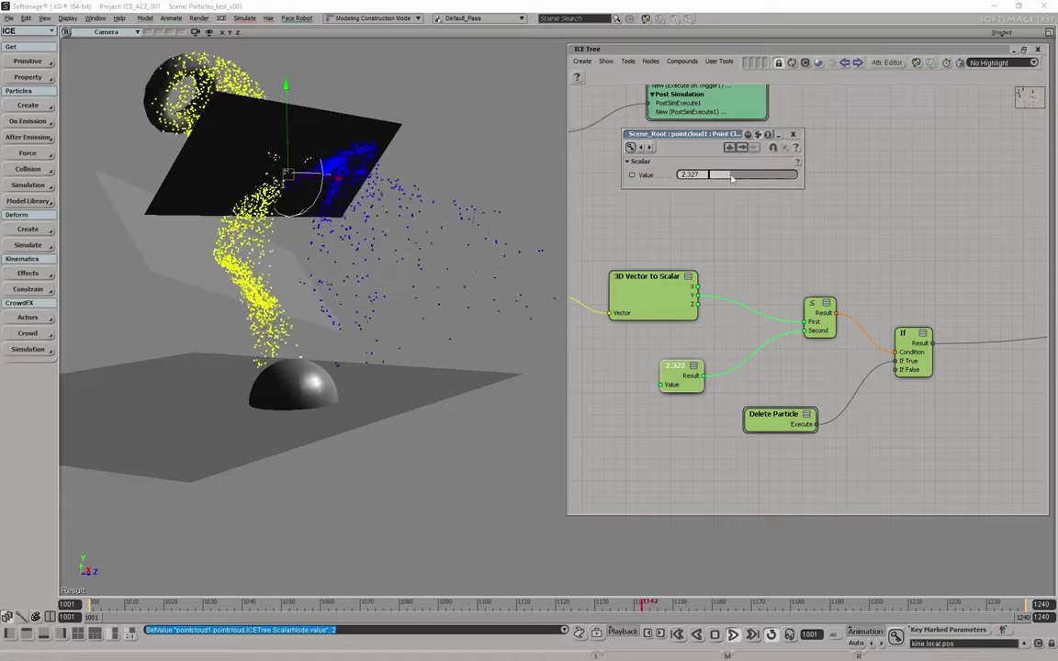
drag(733, 177, 811, 177)
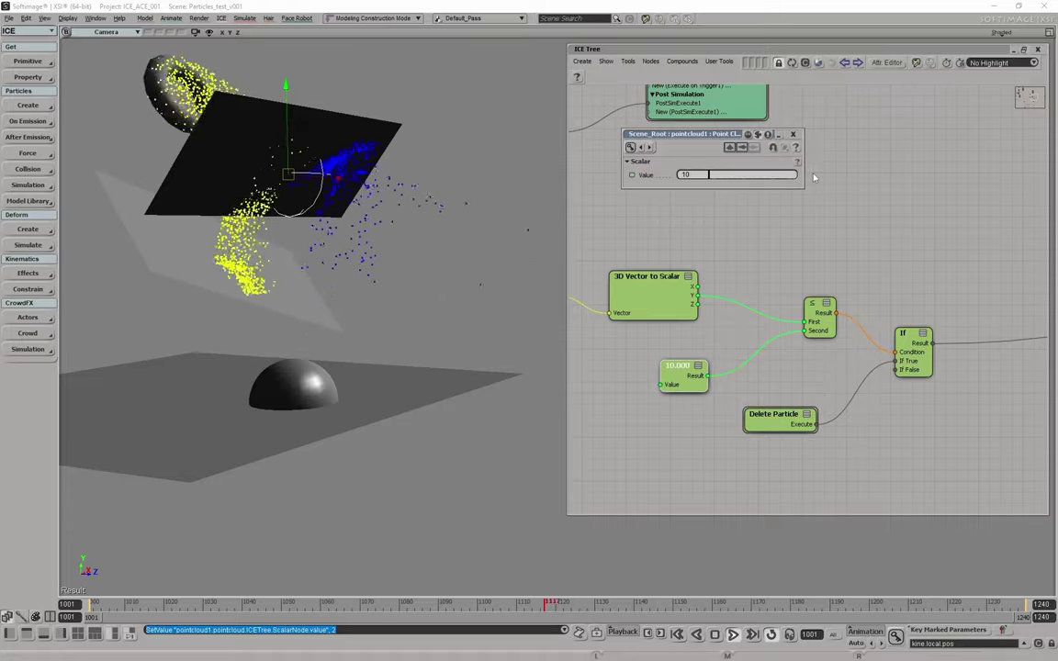
drag(813, 177, 703, 177)
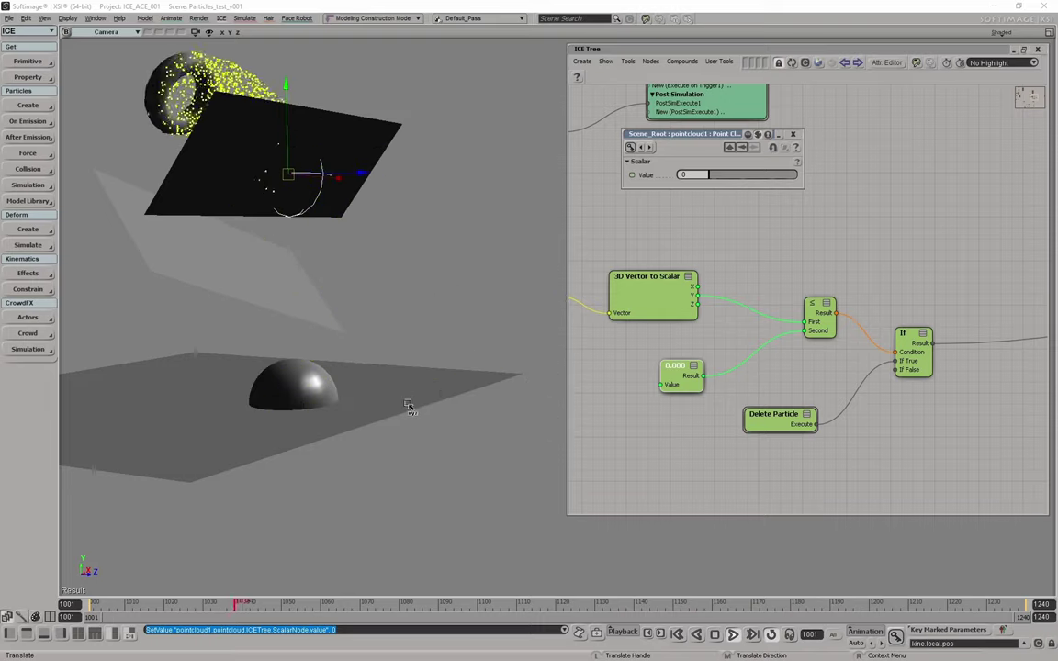
Move the colour-change null down to the floor, then back up onto the dark collider's edge
drag(409, 406, 330, 338)
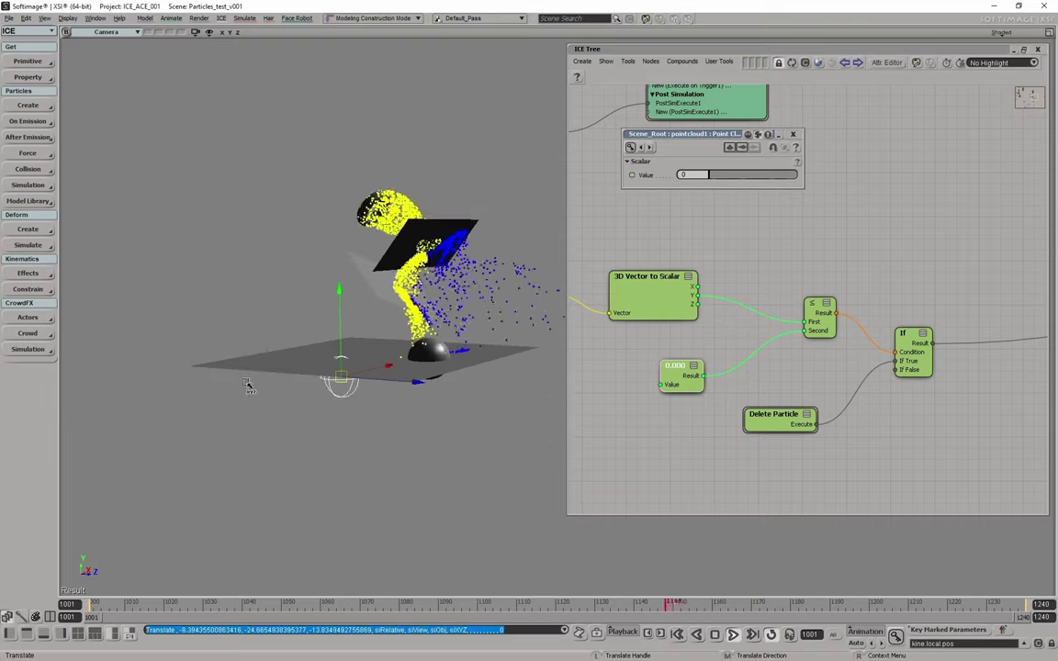
mouse_move(378, 379)
mouse_down()
mouse_move(379, 247)
mouse_move(443, 257)
mouse_up()
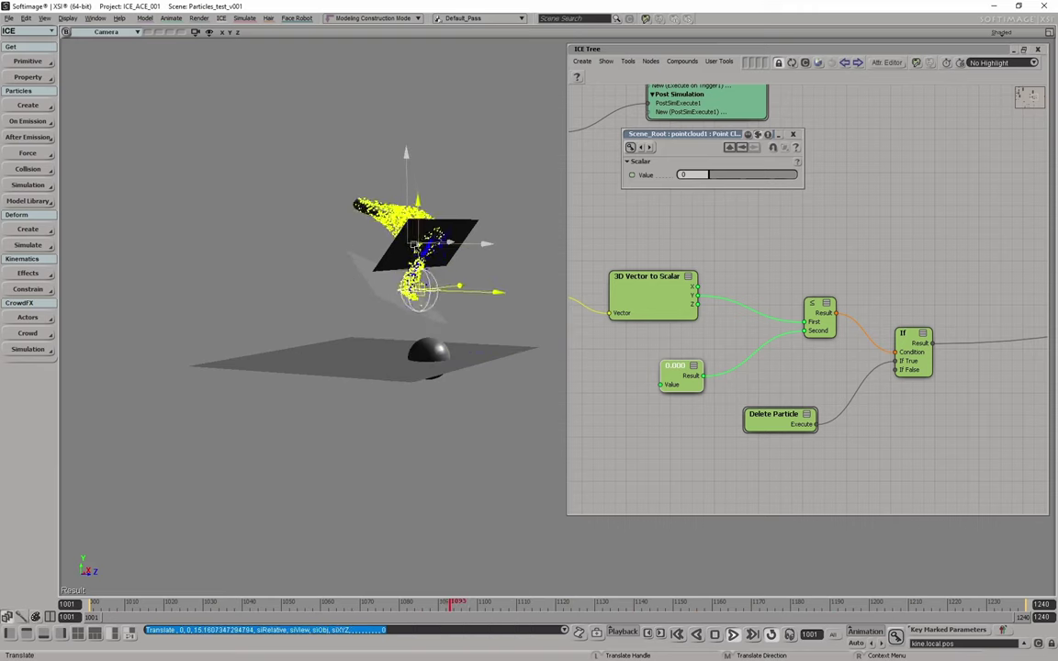
drag(421, 323, 437, 307)
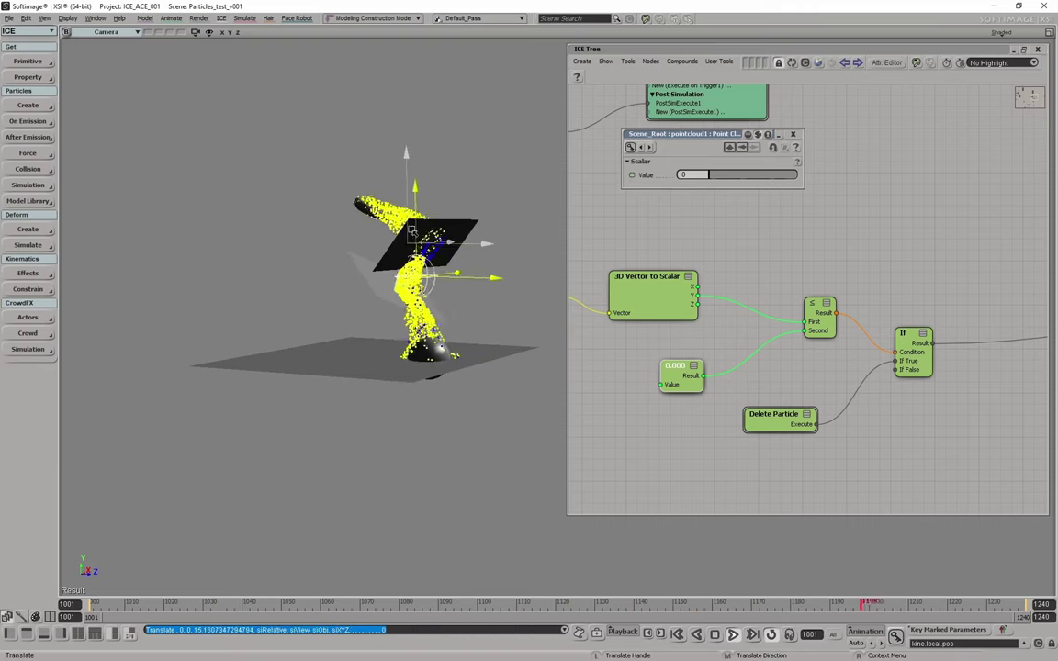
drag(414, 225, 441, 194)
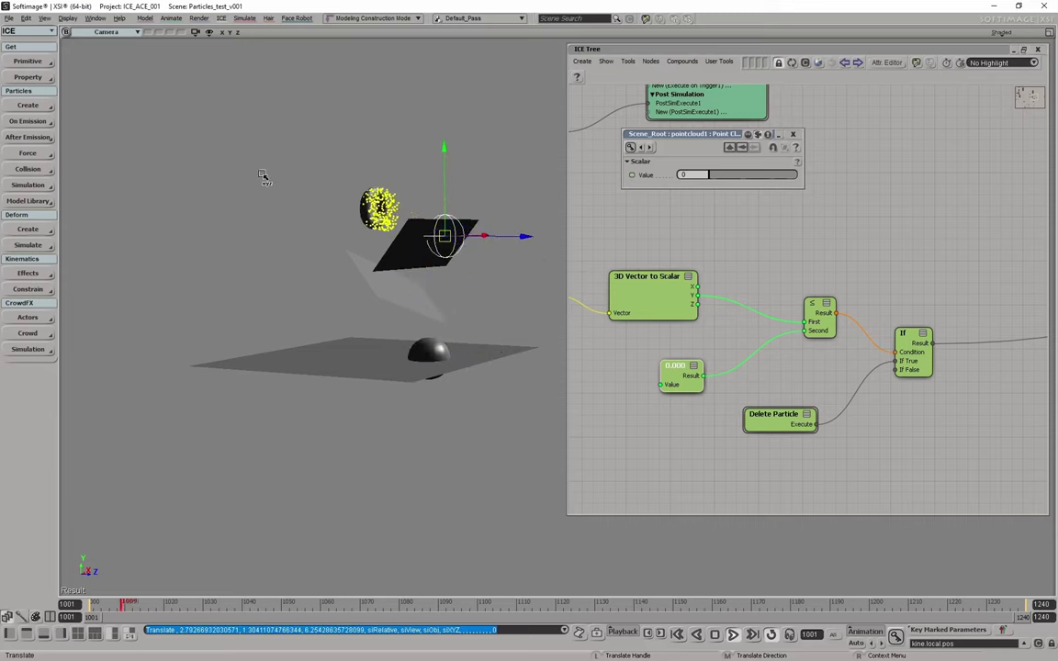
key(space)
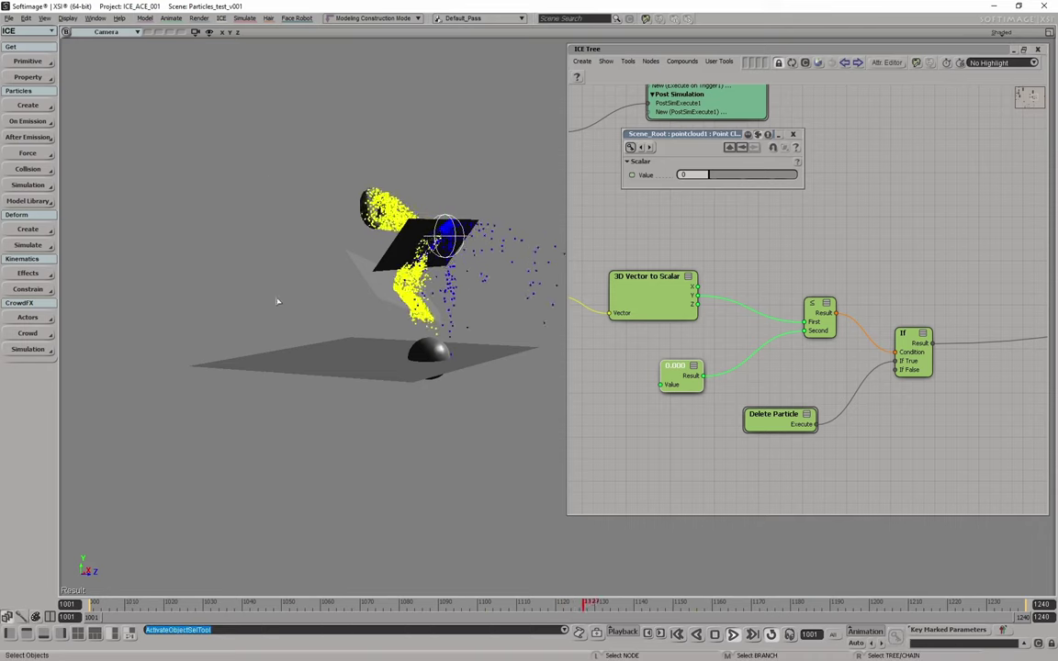
Select the floor plane and enlarge its grid U/V Length
click(276, 358)
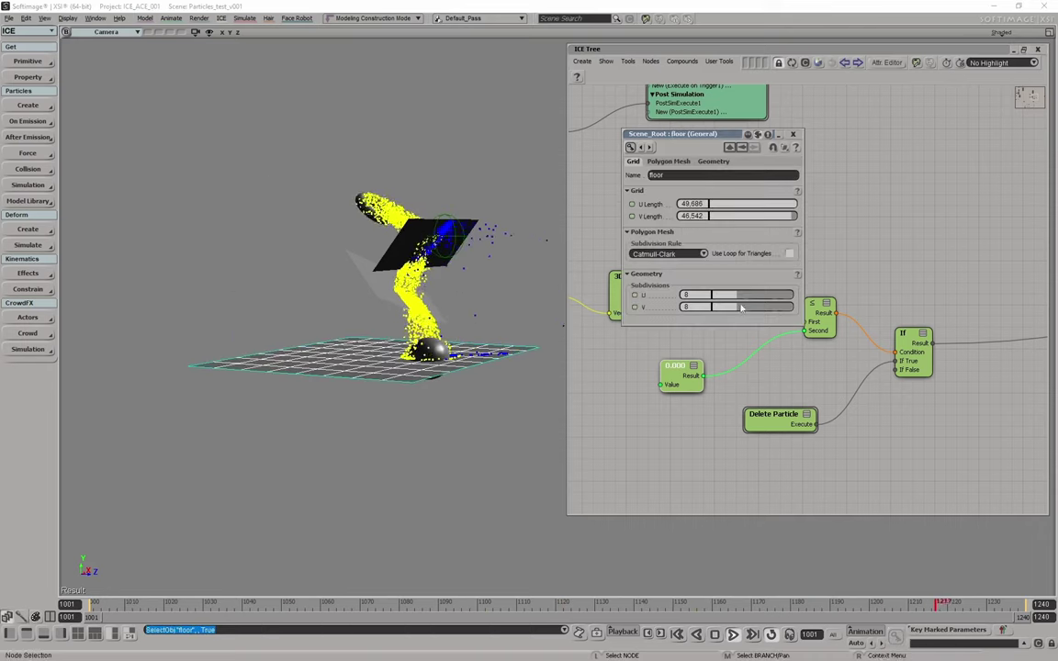
drag(737, 208, 725, 203)
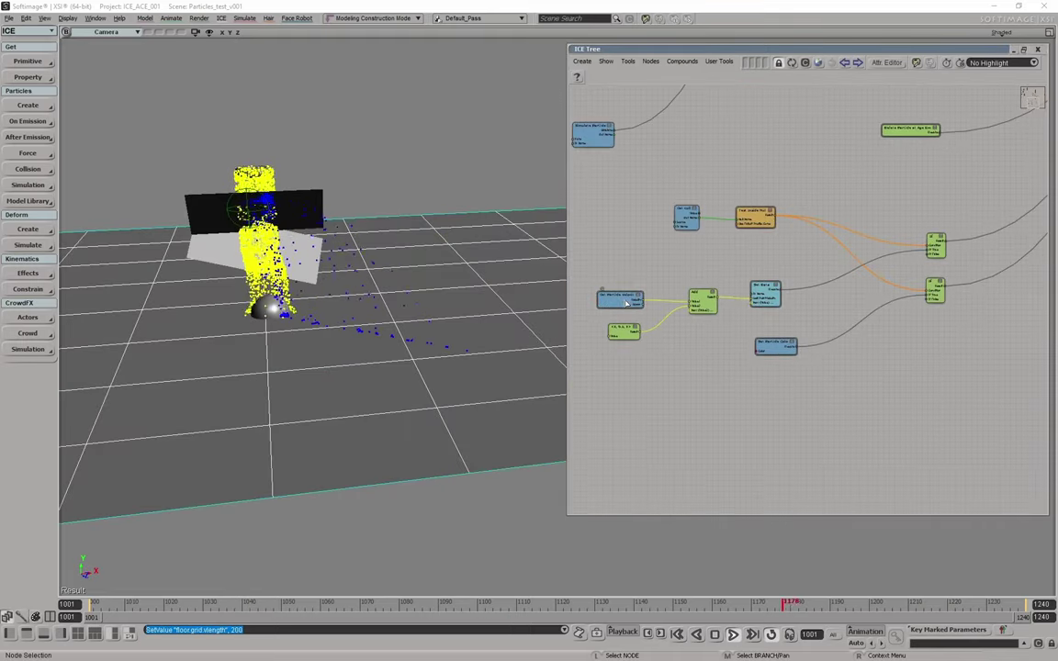
scroll(628, 304, up, 2)
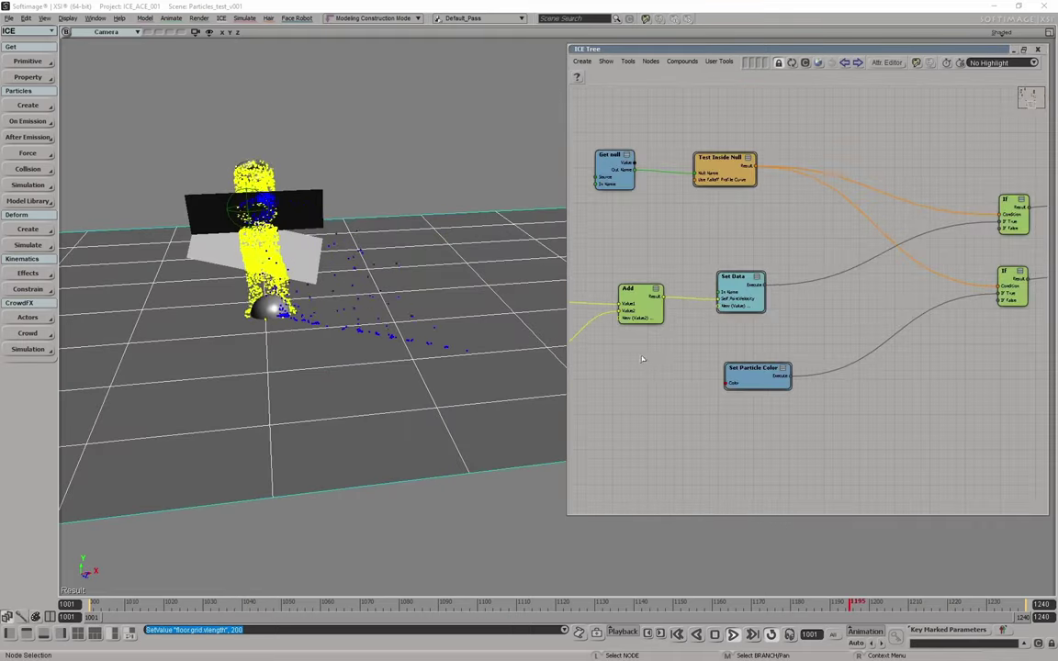
scroll(698, 322, up, 2)
scroll(822, 362, up, 2)
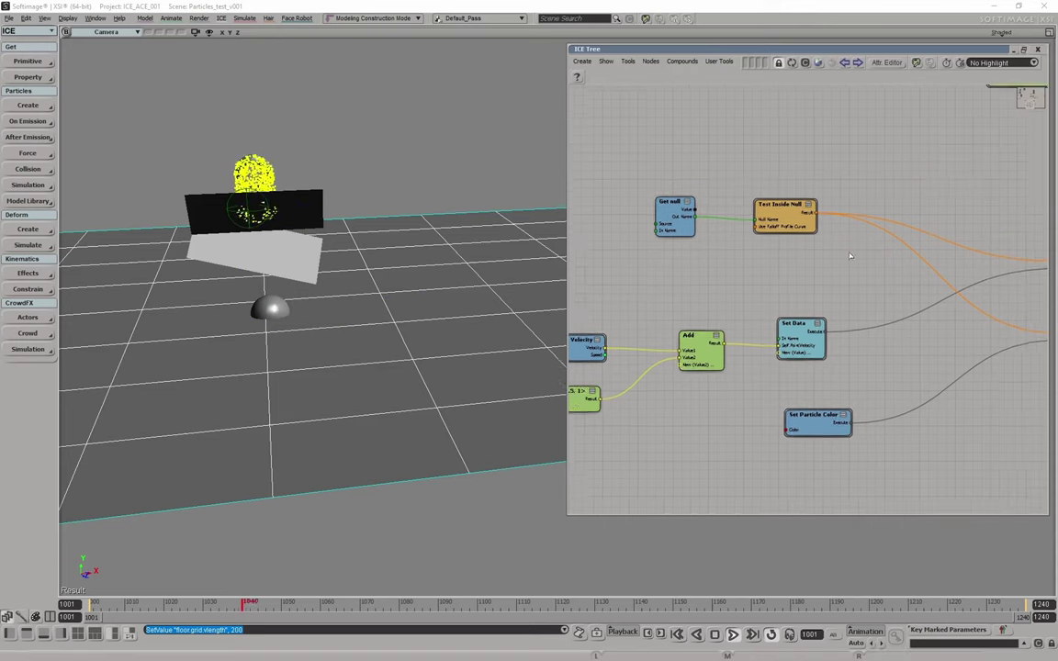
scroll(822, 363, down, 2)
scroll(864, 303, down, 2)
Zoom and pan the ICE Tree to bring the large green node into view
mouse_move(761, 260)
middle_down()
mouse_move(894, 273)
mouse_move(779, 326)
middle_up()
scroll(816, 320, down, 2)
scroll(816, 320, down, 2)
scroll(835, 284, up, 4)
middle_drag(836, 284, 891, 274)
scroll(891, 273, down, 2)
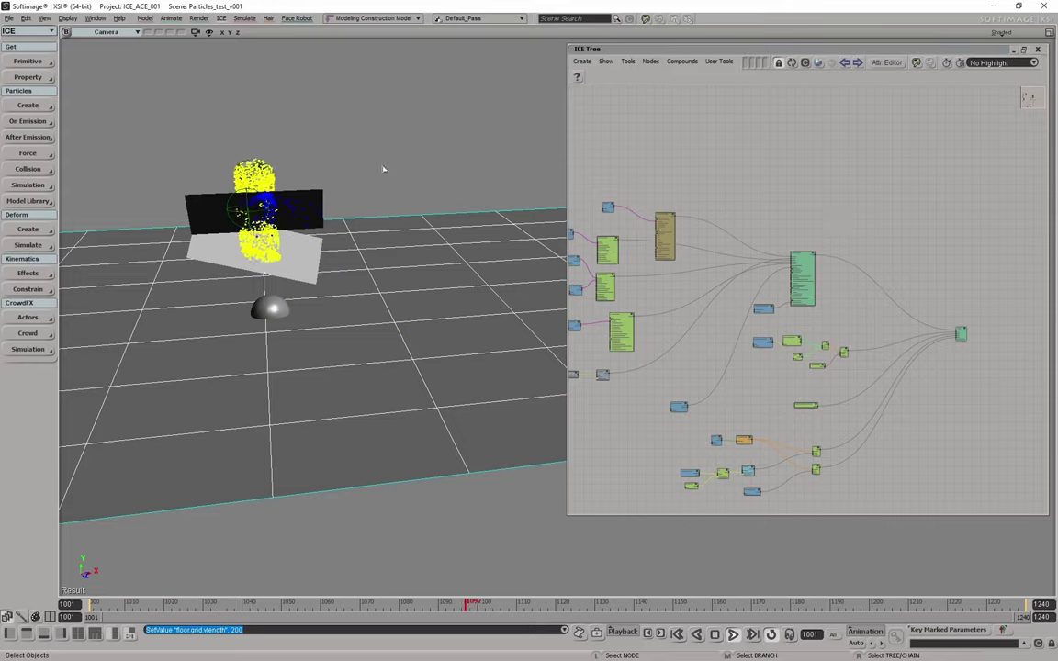
Move the camera closer to the floor to show torus, colliders and sphere, then frame all ICE nodes
key(s)
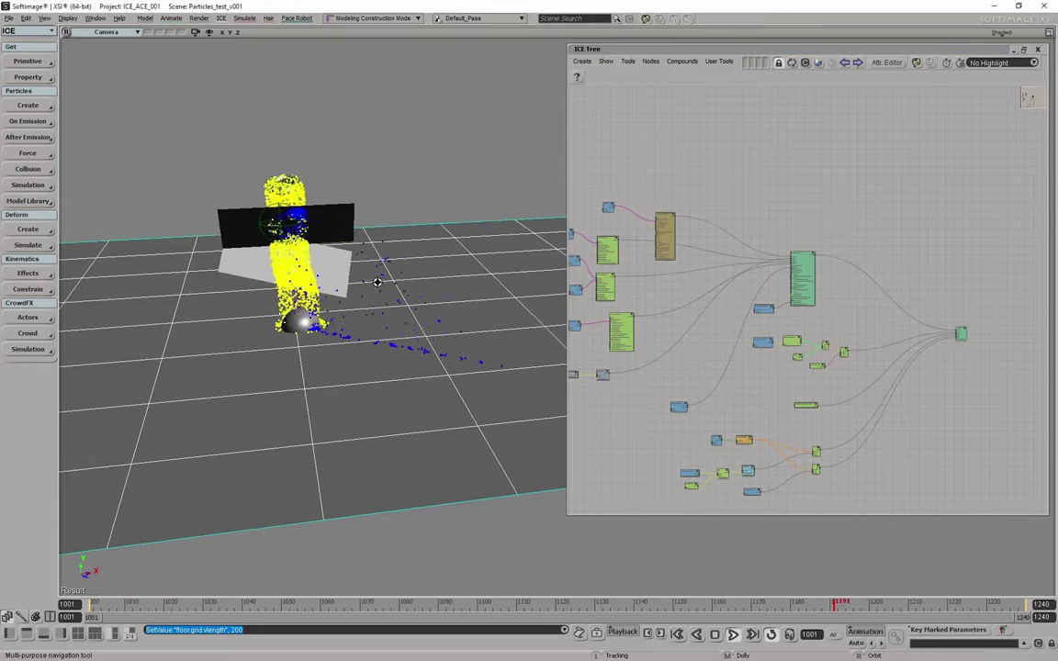
mouse_move(371, 285)
middle_down()
mouse_move(426, 295)
mouse_move(302, 326)
mouse_move(367, 335)
mouse_move(430, 293)
mouse_move(492, 286)
mouse_move(409, 302)
middle_up()
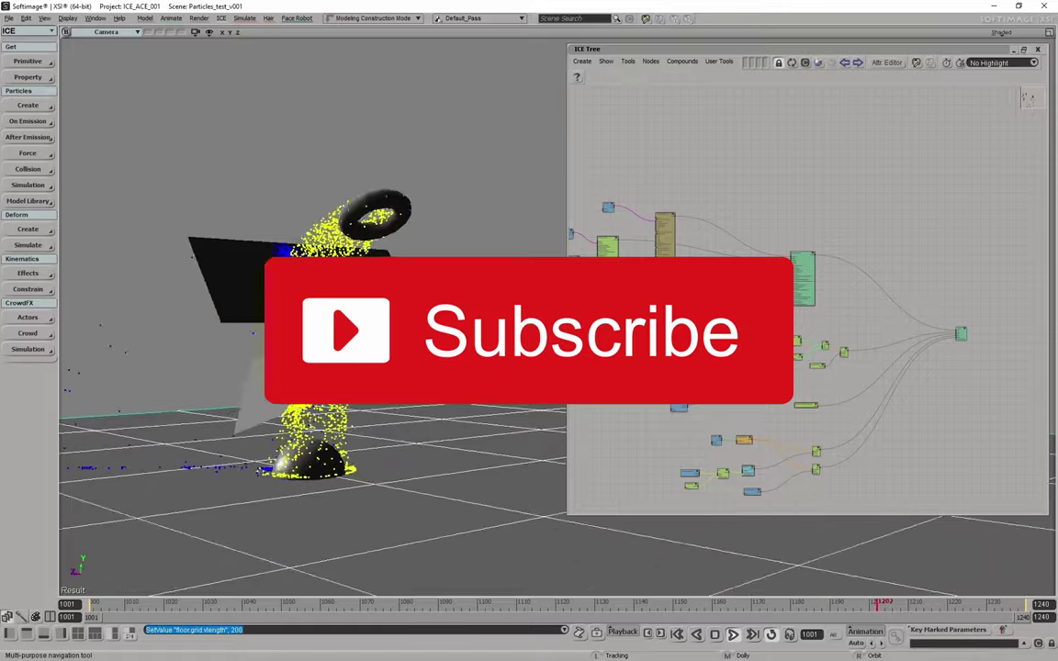
key(space)
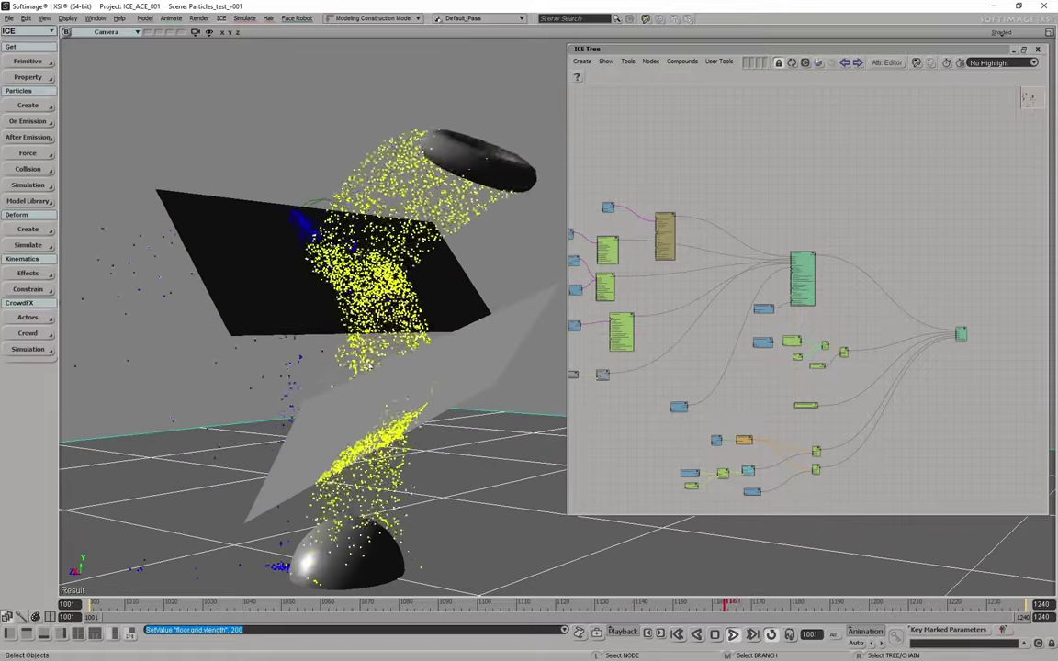
key(a)
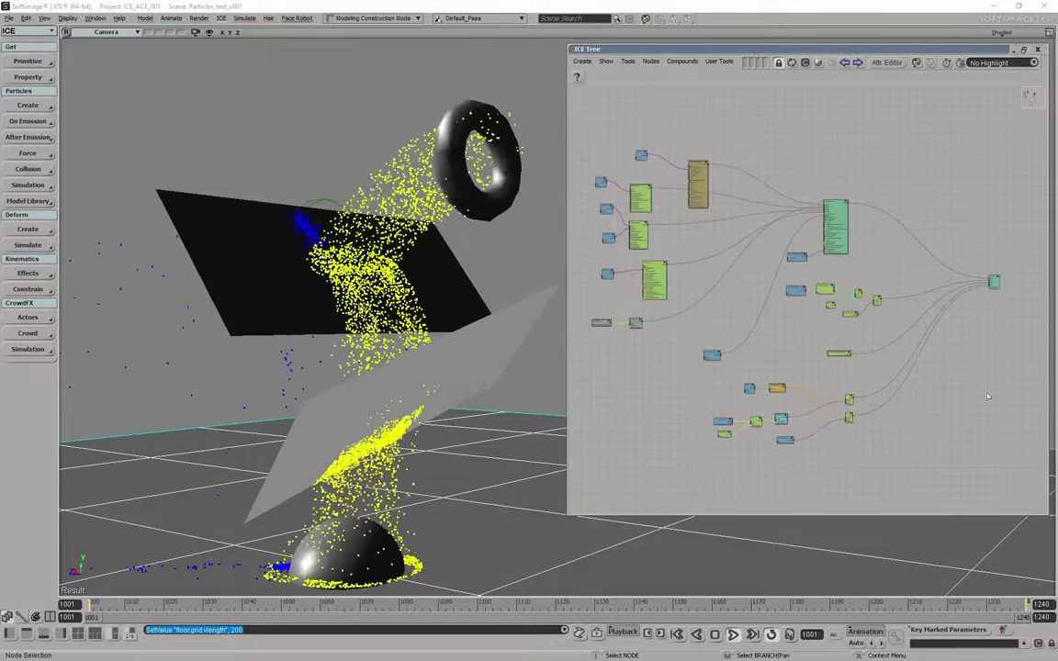
key(a)
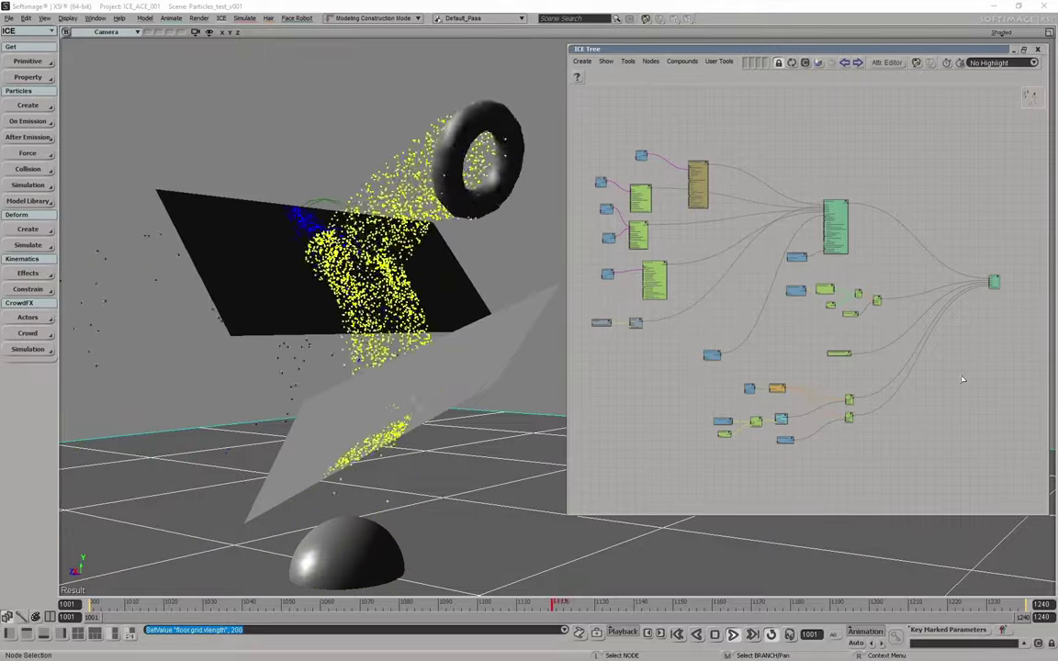